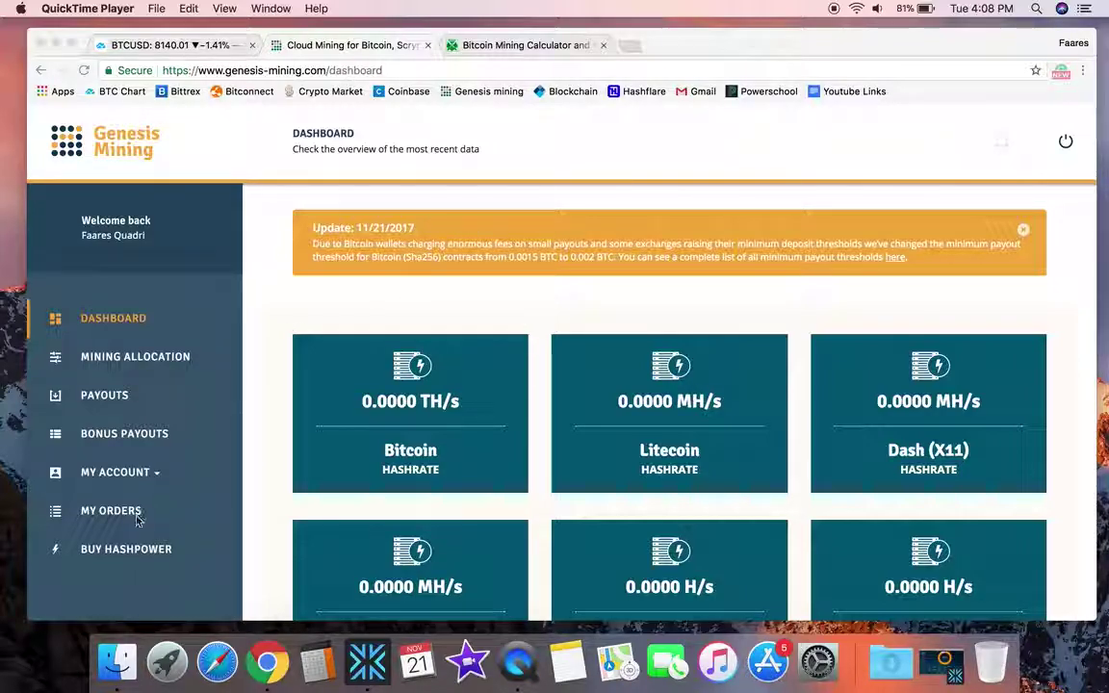
- Open the Buy Hashpower page and briefly highlight the mining start date in its notice
left_click(135, 553)
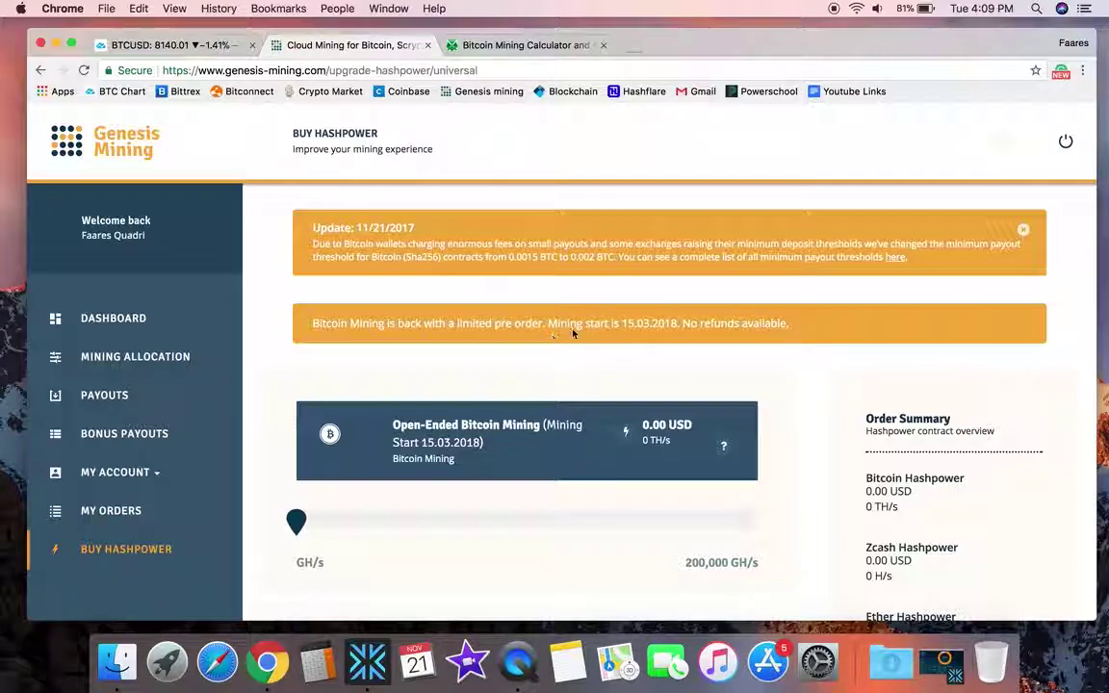
left_click_drag(622, 323, 678, 328)
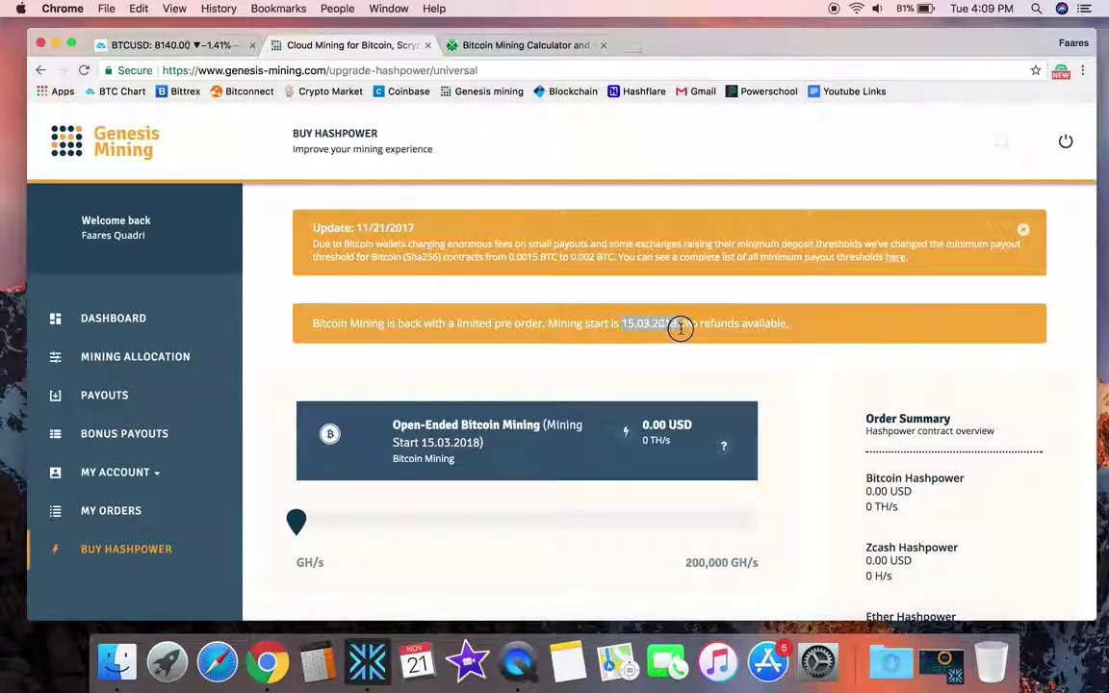
left_click(675, 351)
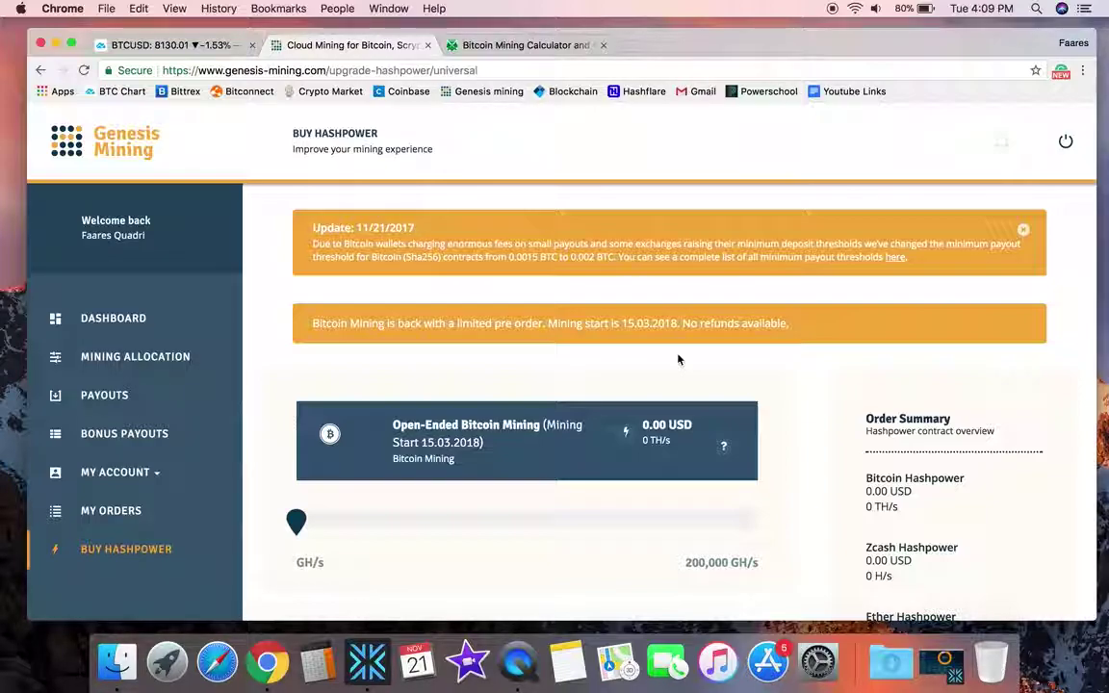
- Set the Bitcoin Mining hashpower to 7.5 TH/s and choose Bitcoin as the payment type
left_click_drag(440, 516, 491, 518)
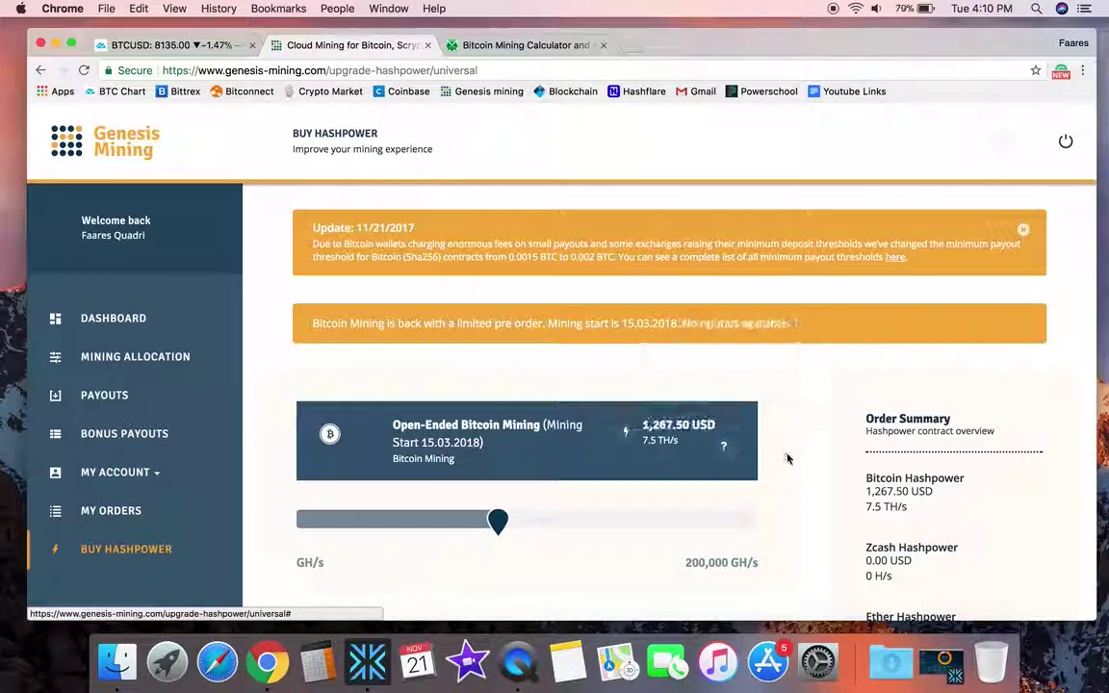
scroll(785, 460, "down", 1)
scroll(785, 460, "down", 3)
scroll(787, 458, "down", 5)
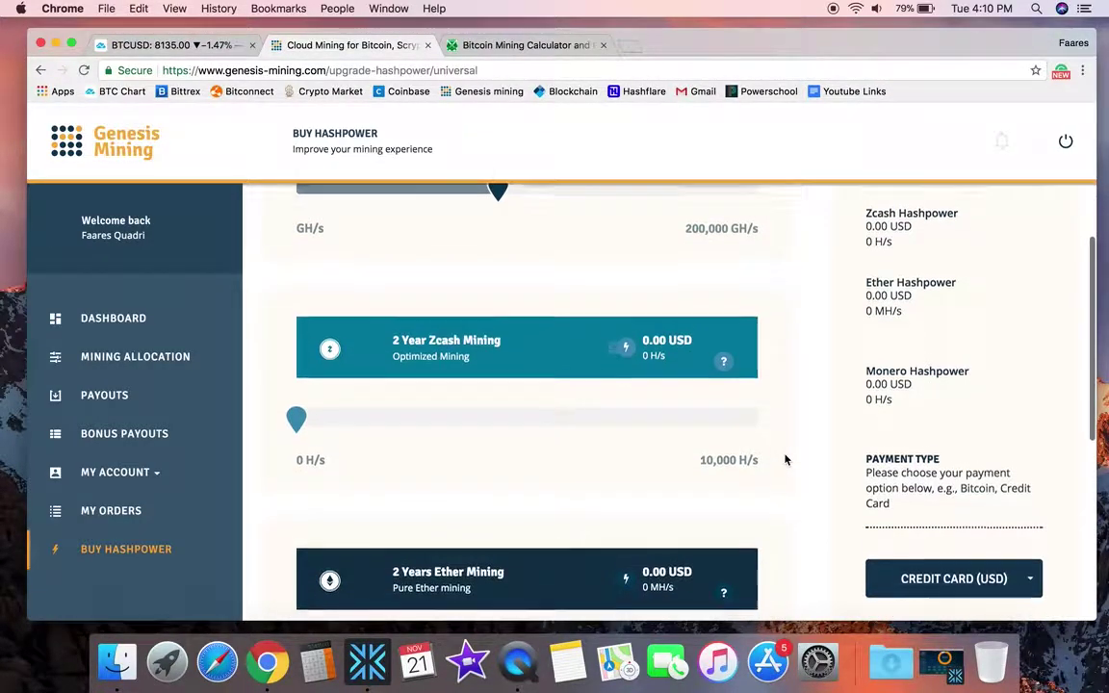
left_click(921, 533)
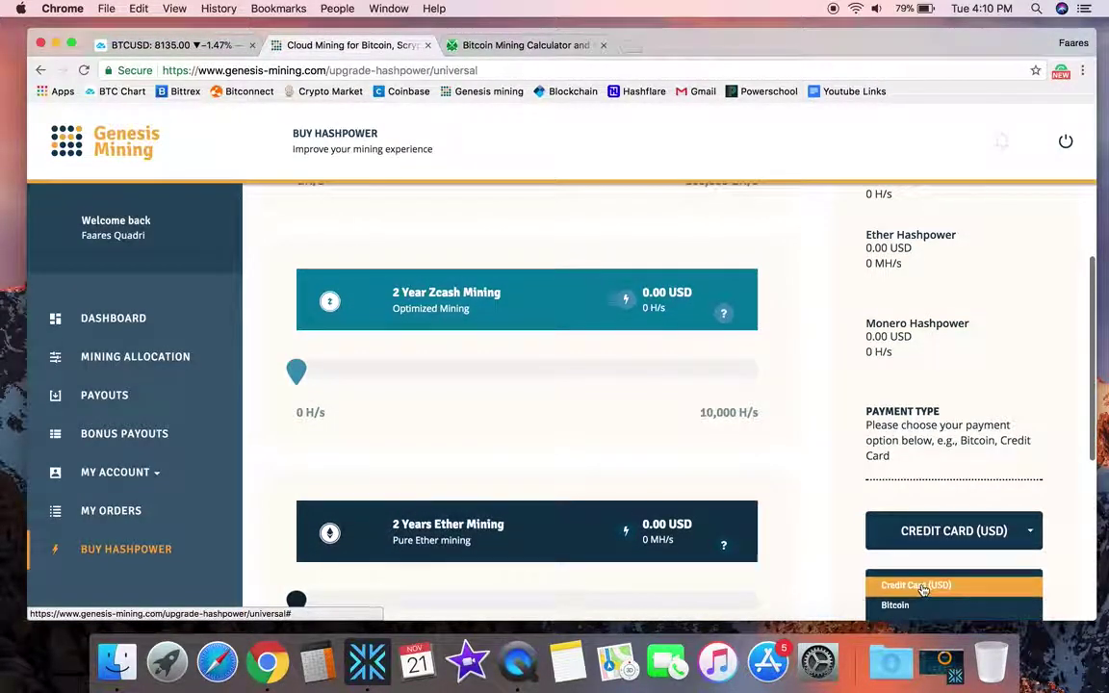
scroll(921, 537, "down", 2)
left_click(919, 523)
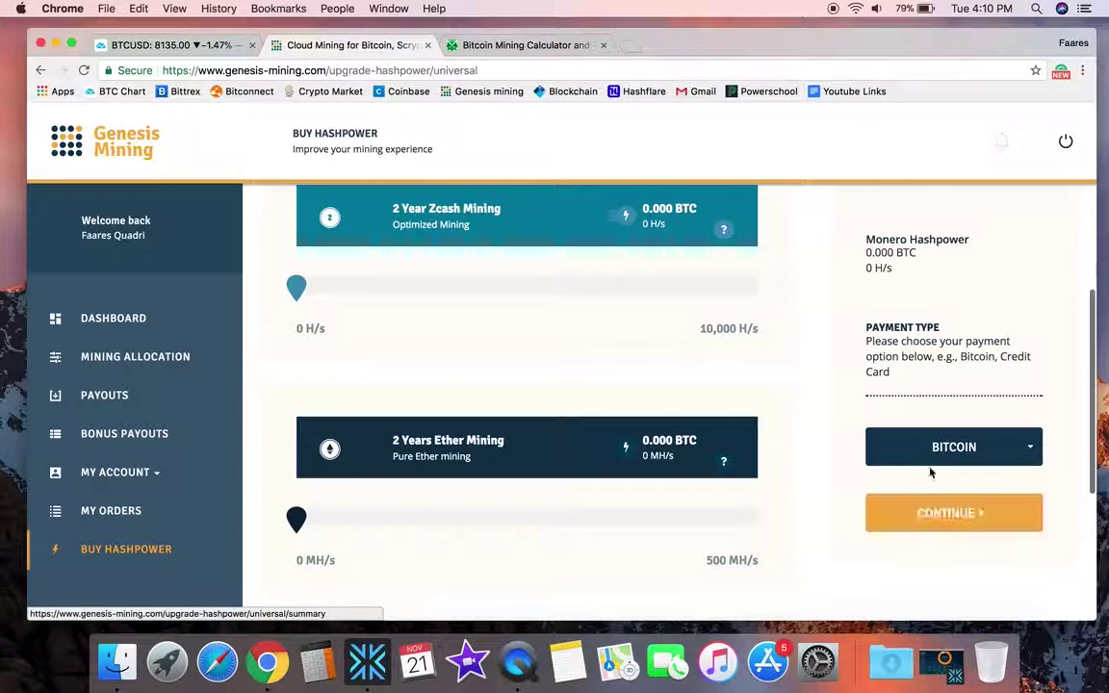
- Review the 0.157 BTC order and continue to the order specification
scroll(969, 438, "down", 1)
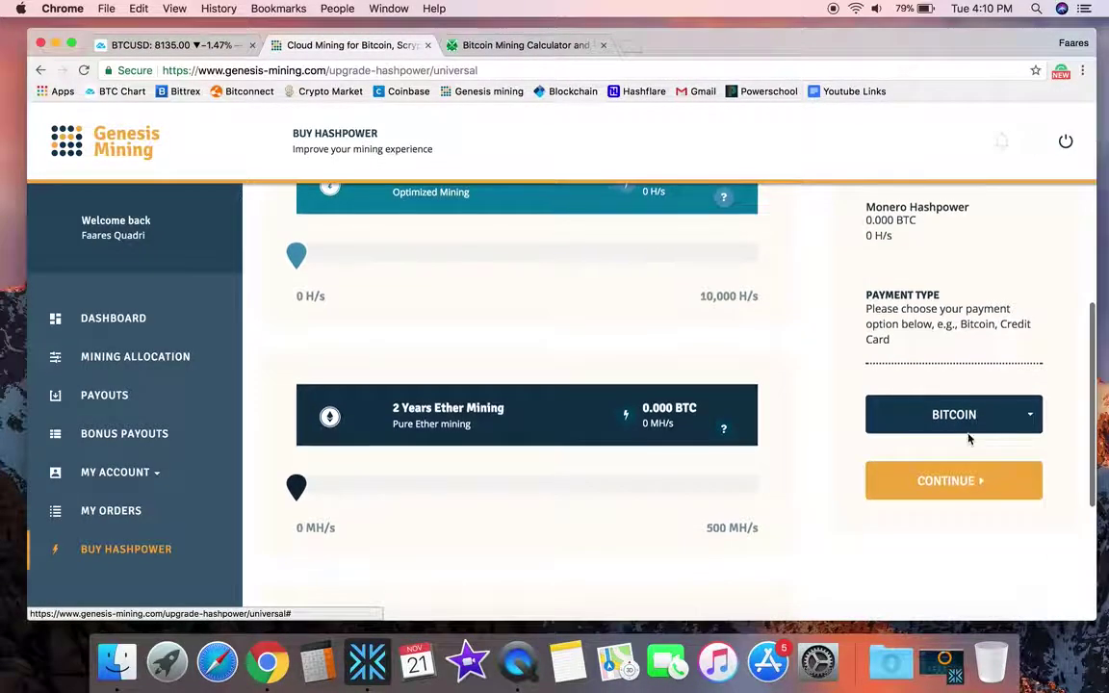
scroll(969, 438, "up", 3)
scroll(969, 439, "up", 1)
scroll(969, 439, "up", 3)
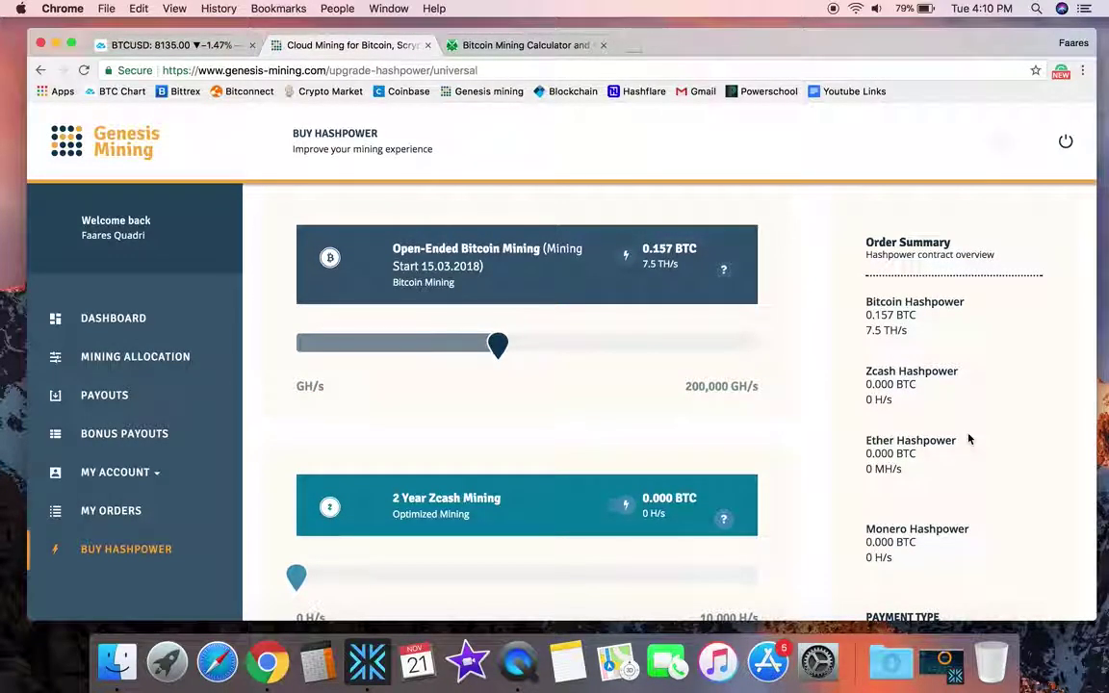
scroll(969, 439, "down", 2)
scroll(967, 435, "down", 1)
scroll(967, 438, "up", 3)
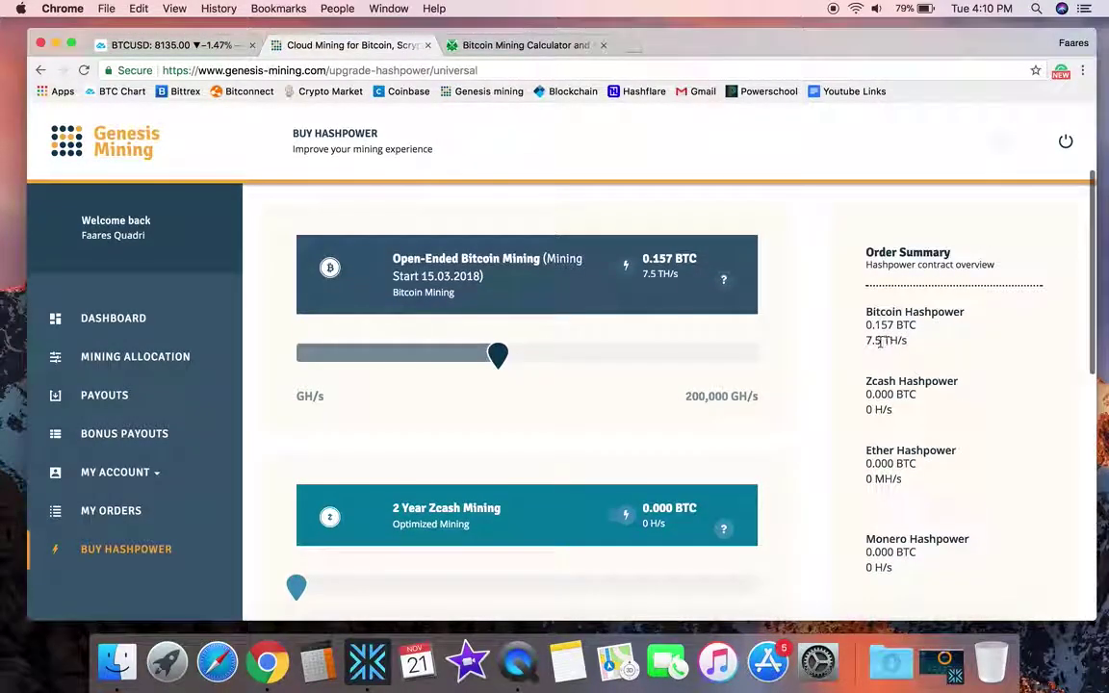
scroll(904, 395, "down", 3)
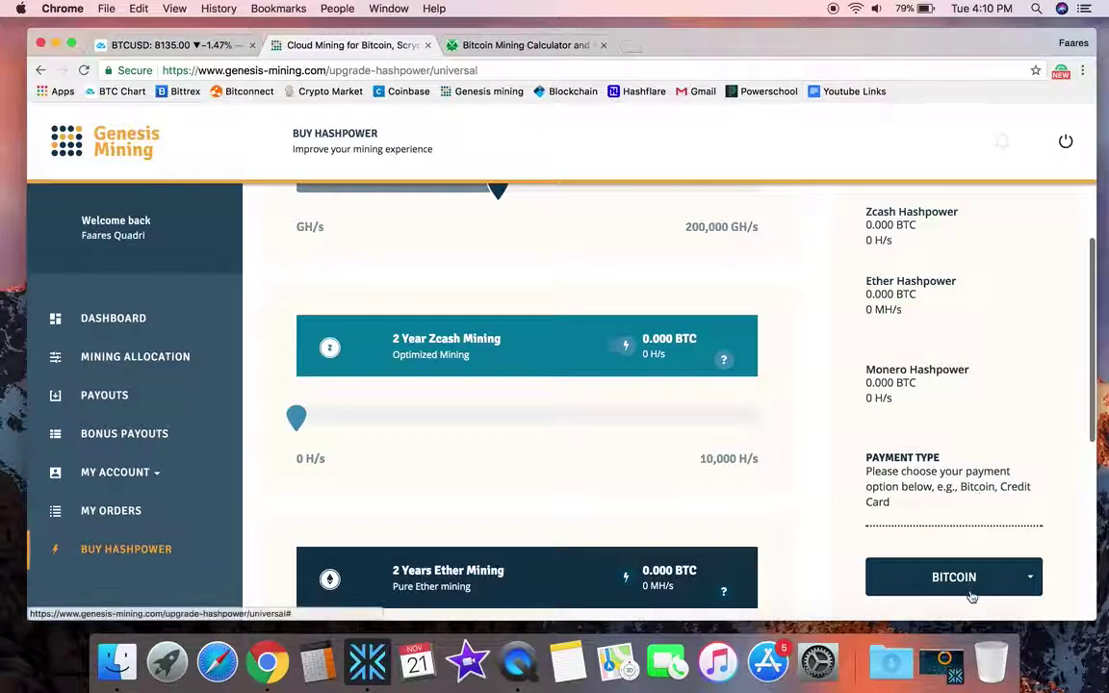
scroll(970, 597, "down", 1)
left_click(968, 561)
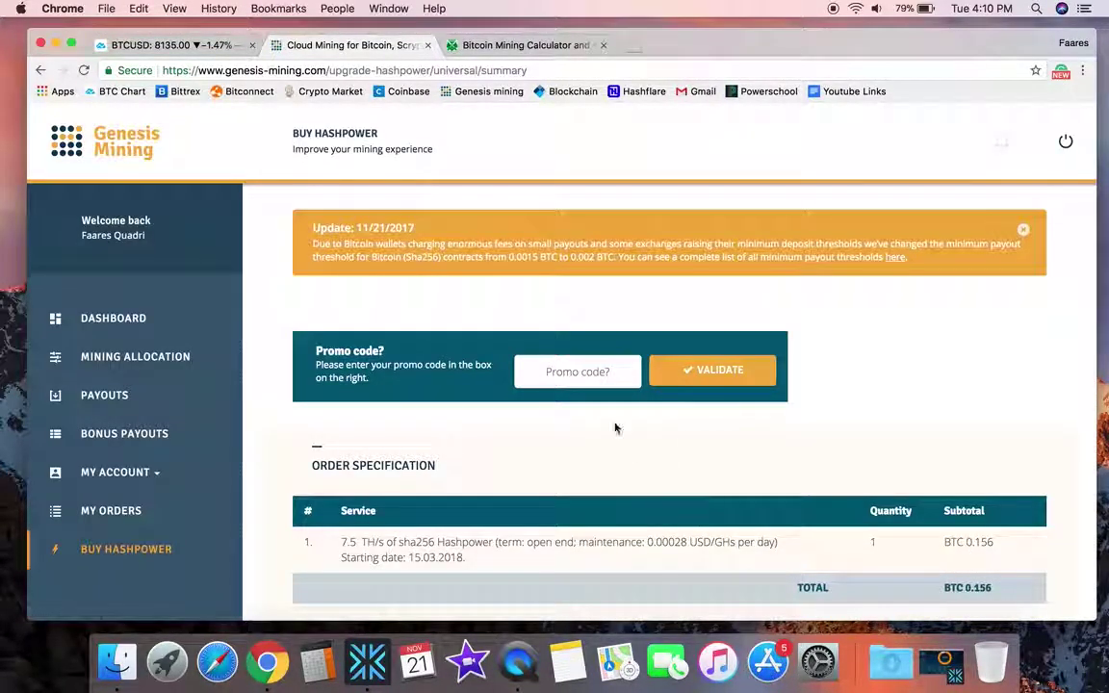
- Apply promo code 'cZfGba' for a 3% discount on the order
left_click(564, 373)
type("cZfGba")
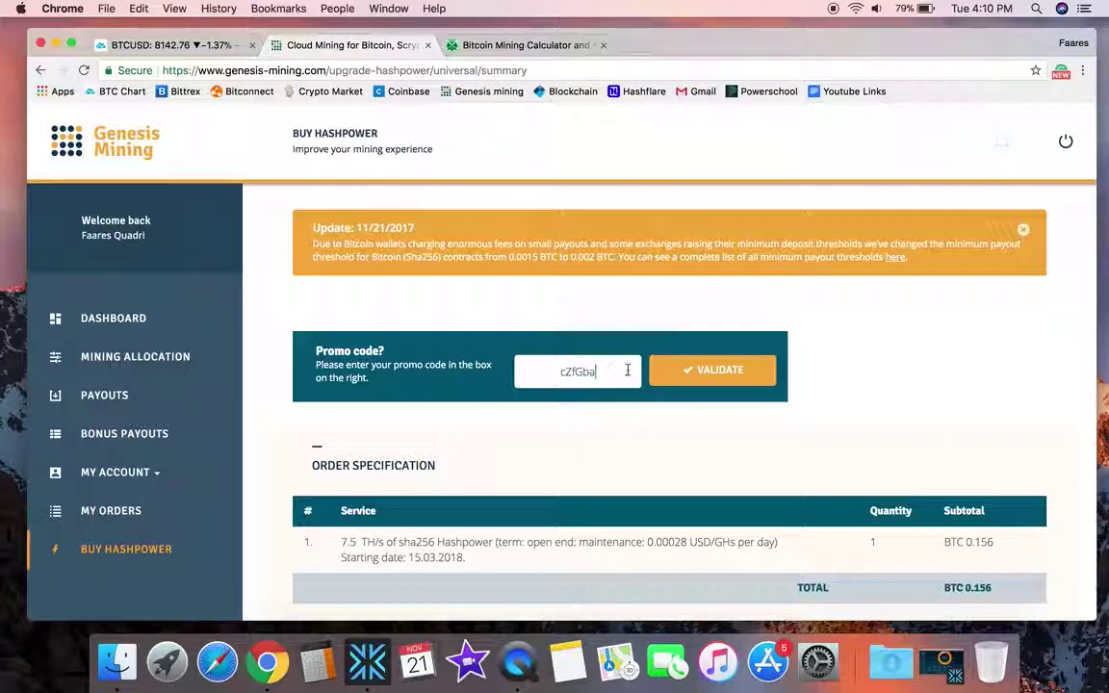
left_click(693, 369)
scroll(891, 491, "down", 1)
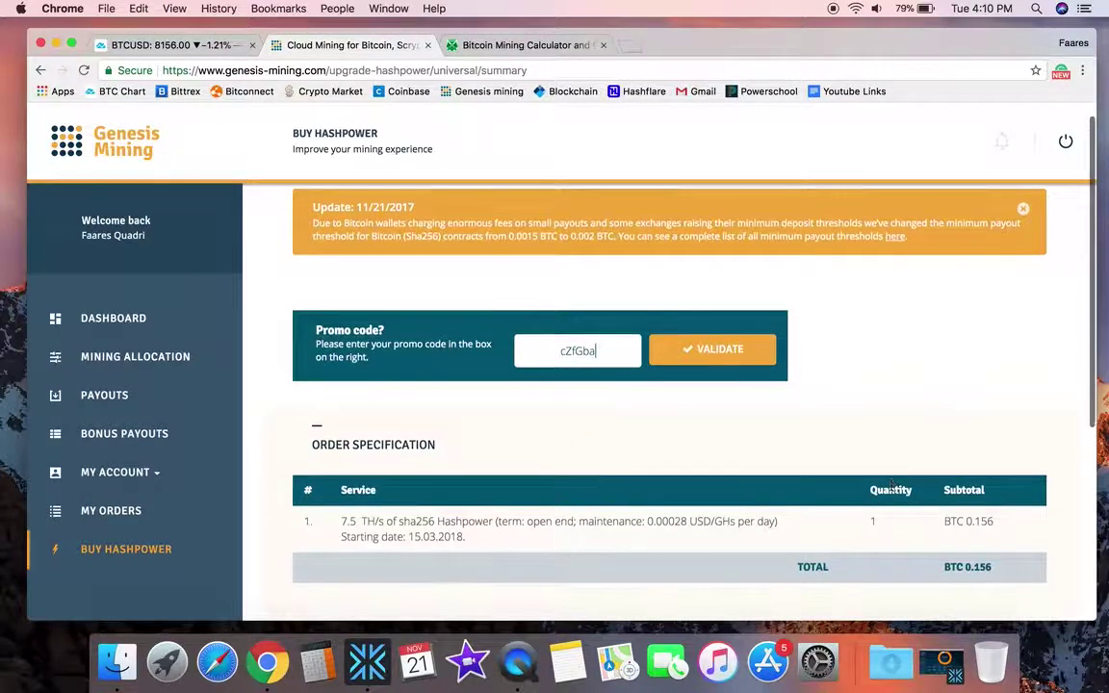
left_click(724, 348)
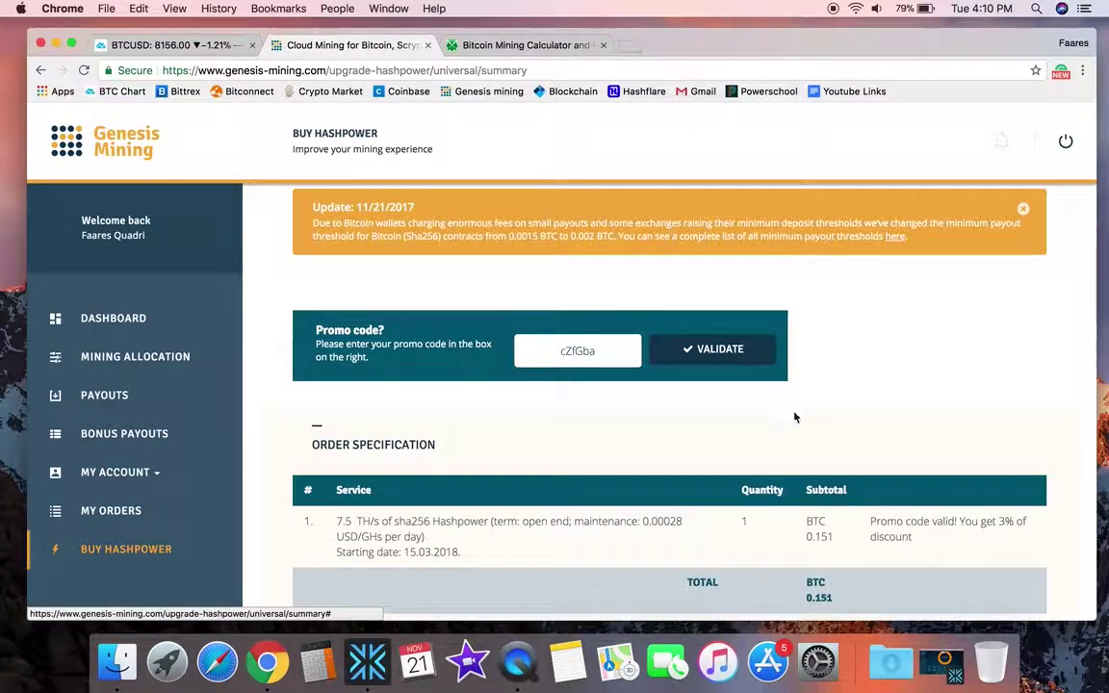
- Accept the Mining Capacity Share Agreement and confirm the 0.151 BTC order
scroll(842, 469, "down", 1)
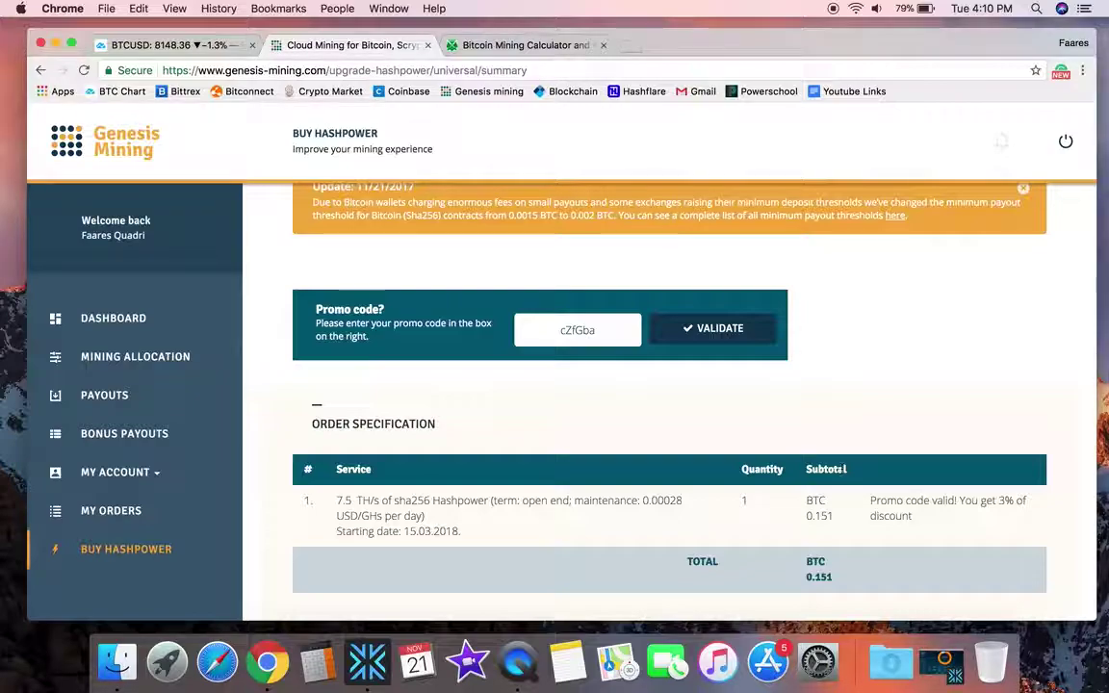
scroll(915, 458, "down", 1)
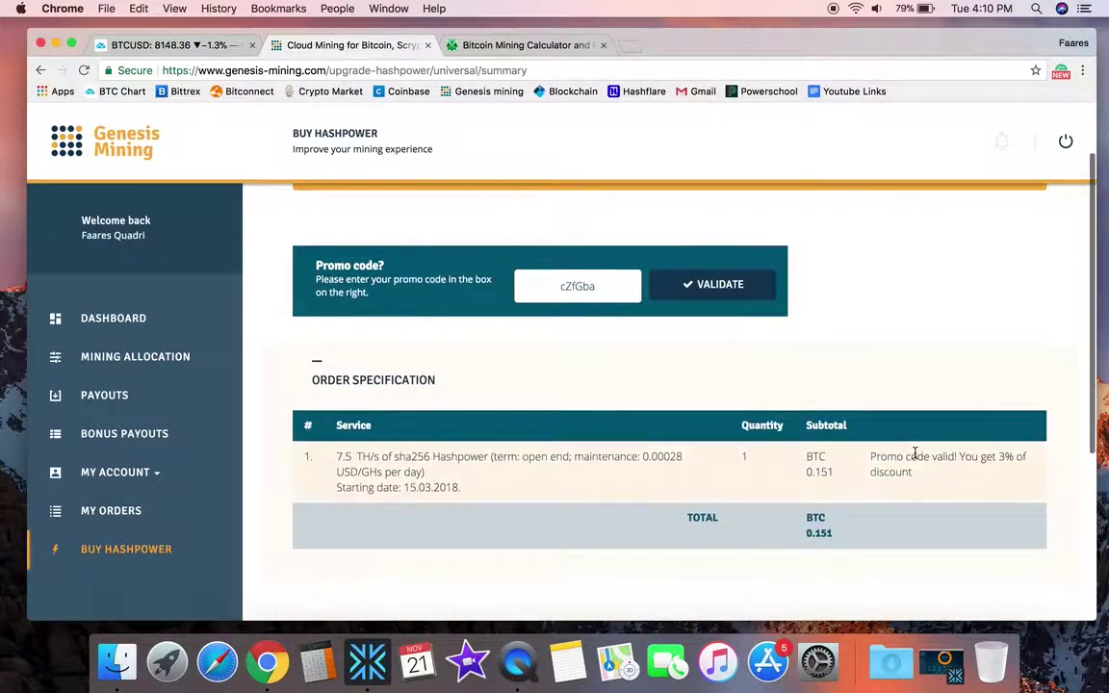
scroll(916, 458, "down", 2)
scroll(915, 458, "down", 1)
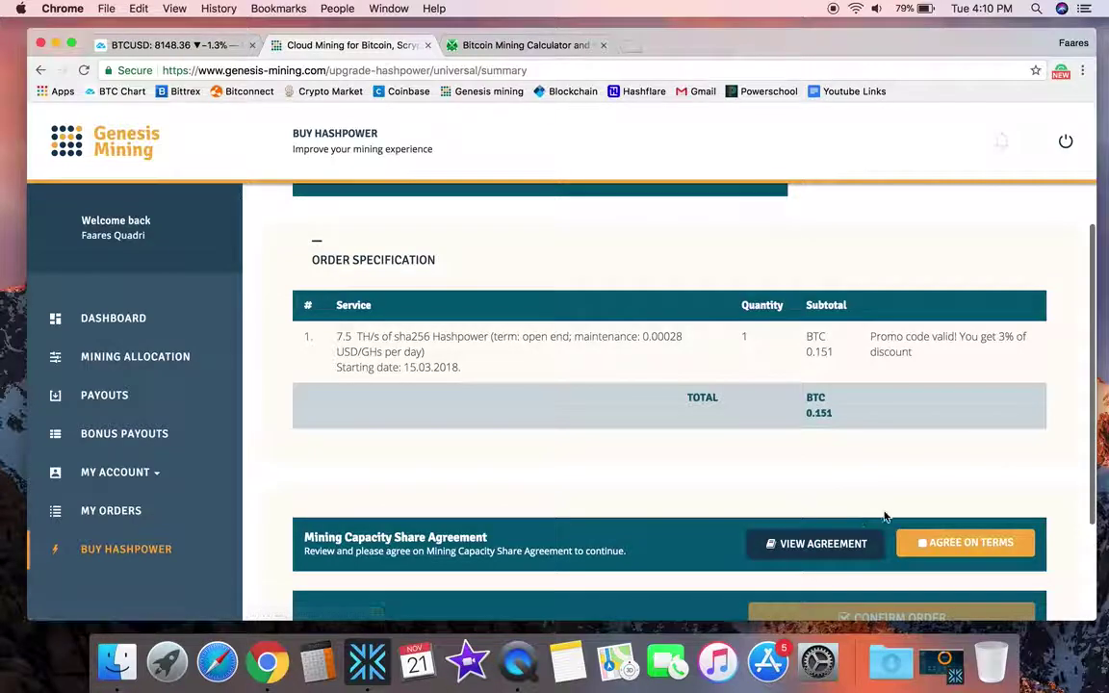
left_click(922, 545)
scroll(880, 539, "down", 1)
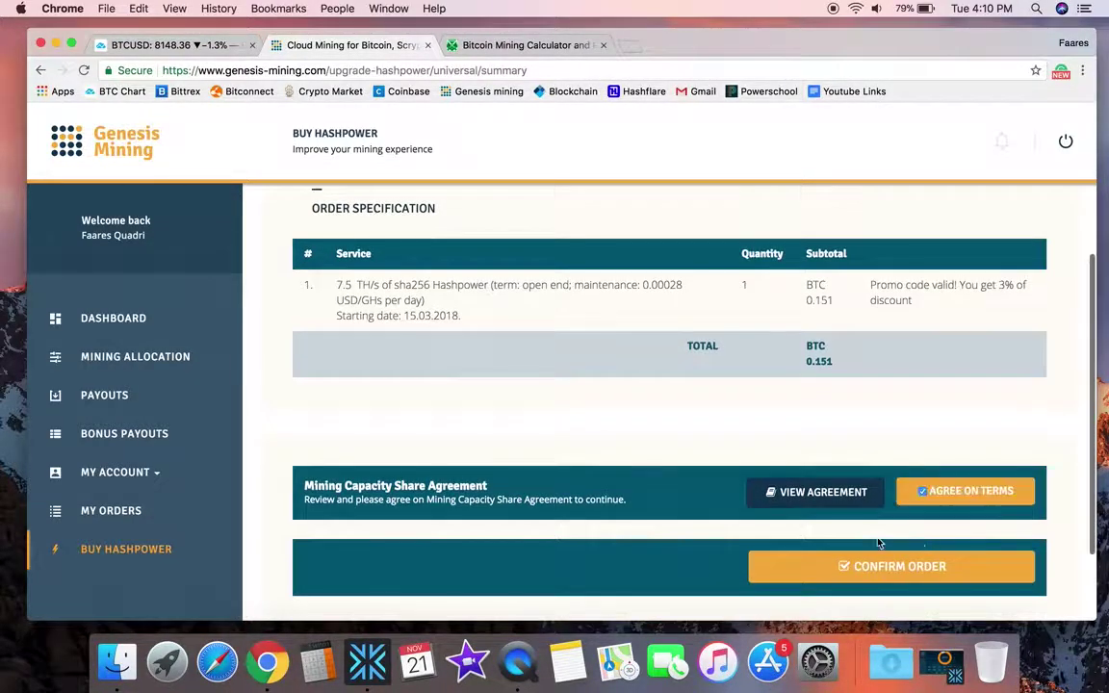
left_click(855, 567)
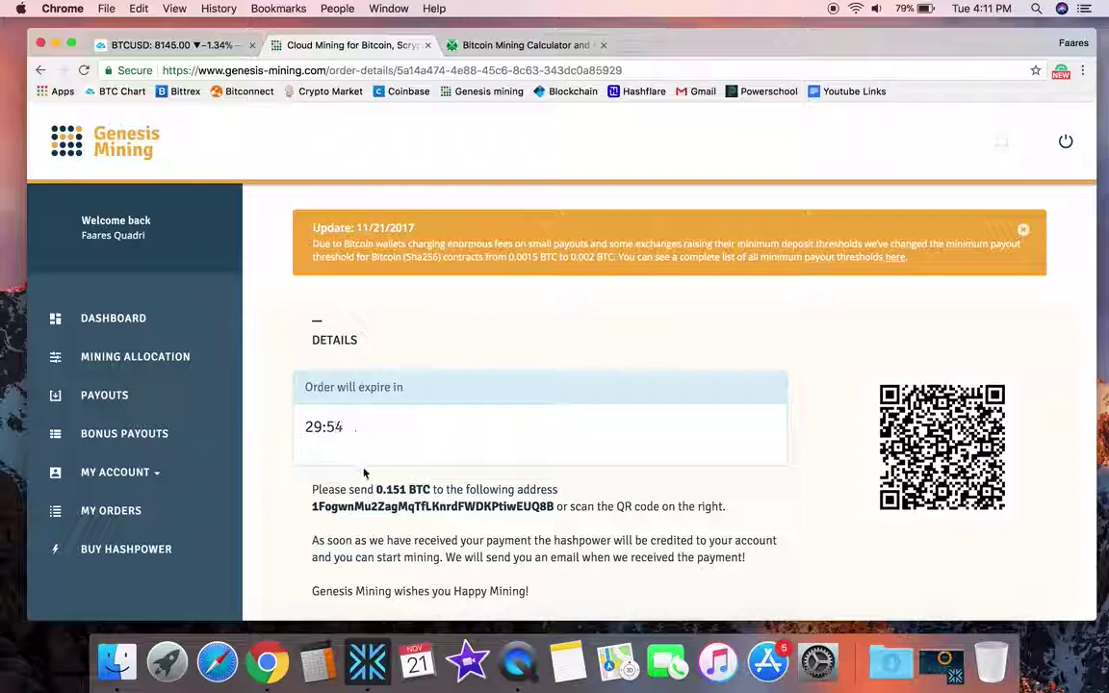
- Copy the BTC payment address from the Genesis Mining order page
scroll(366, 471, "down", 1)
double_click(370, 482)
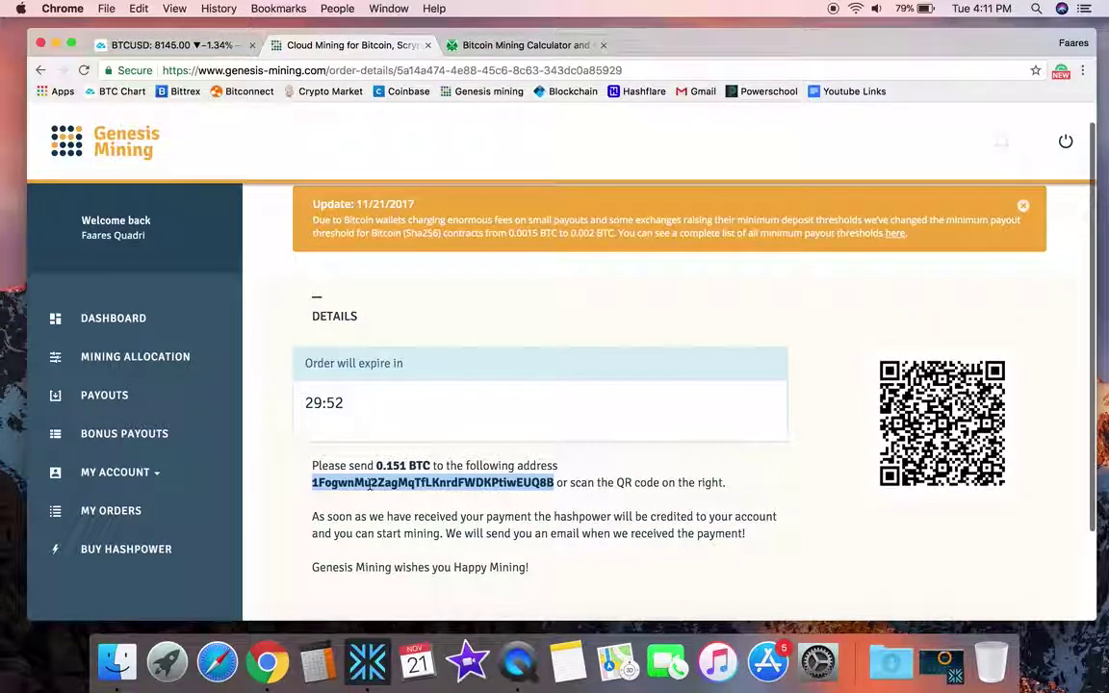
right_click(370, 483)
left_click(398, 515)
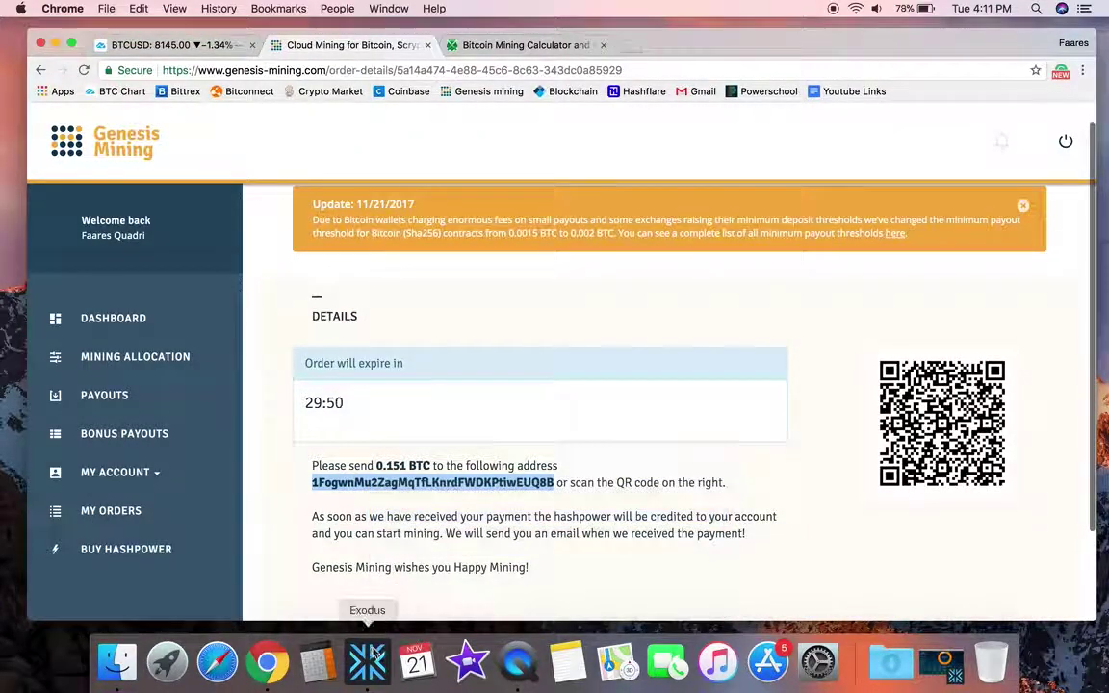
- Start a new payment from the Bitcoin wallet in Exodus
left_click(367, 662)
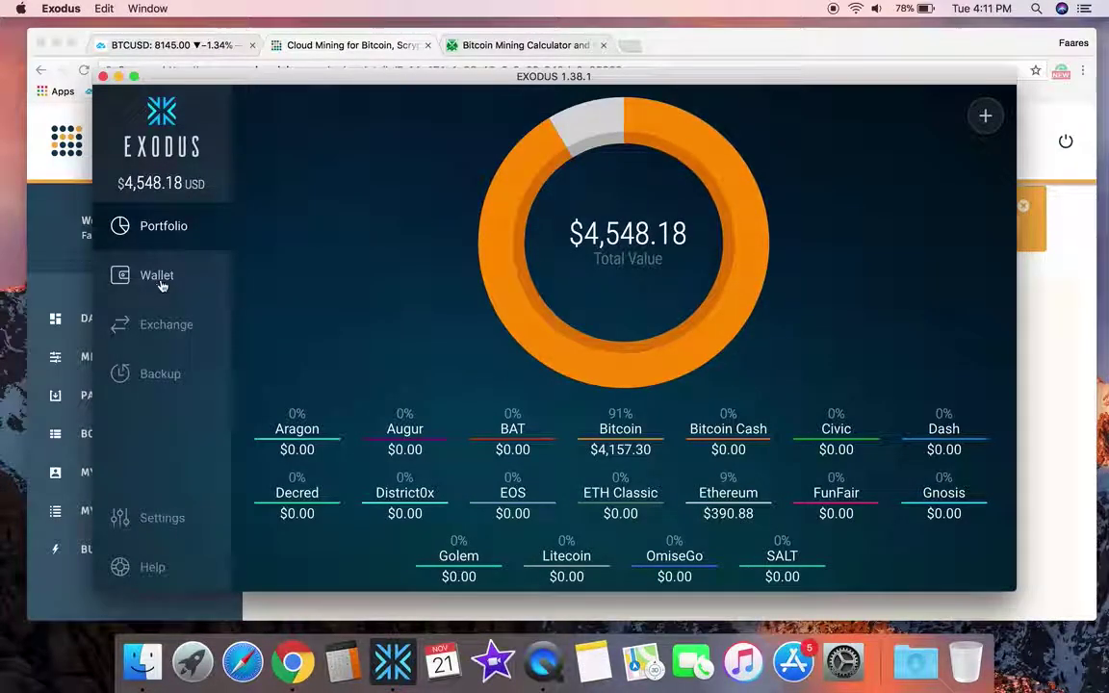
left_click(165, 281)
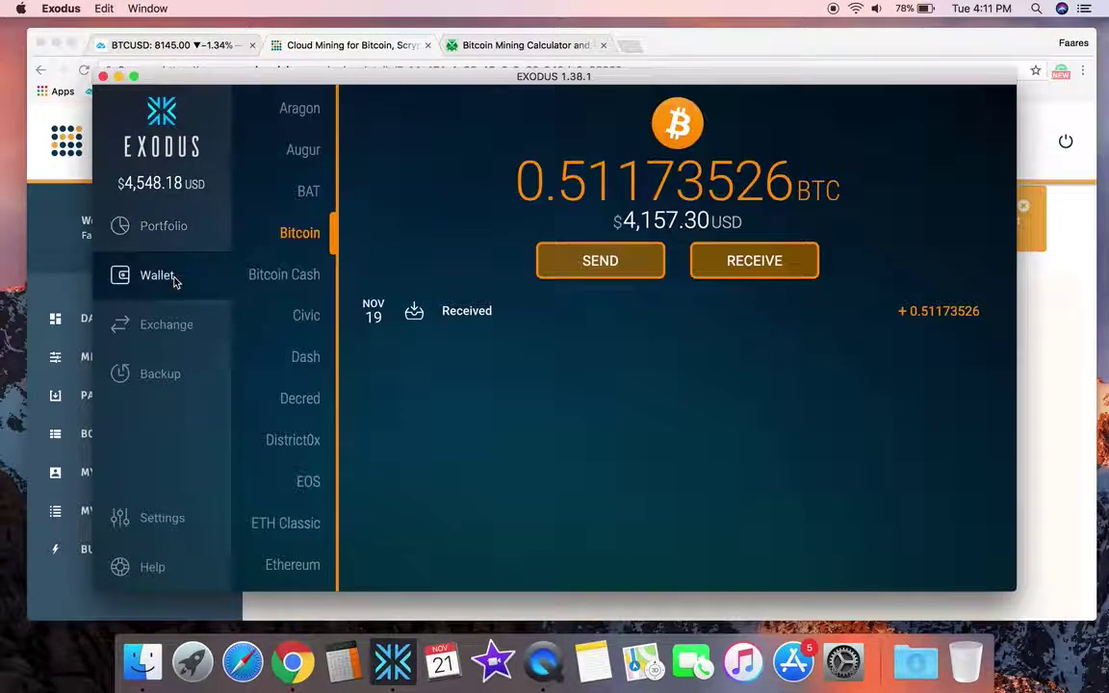
left_click(615, 256)
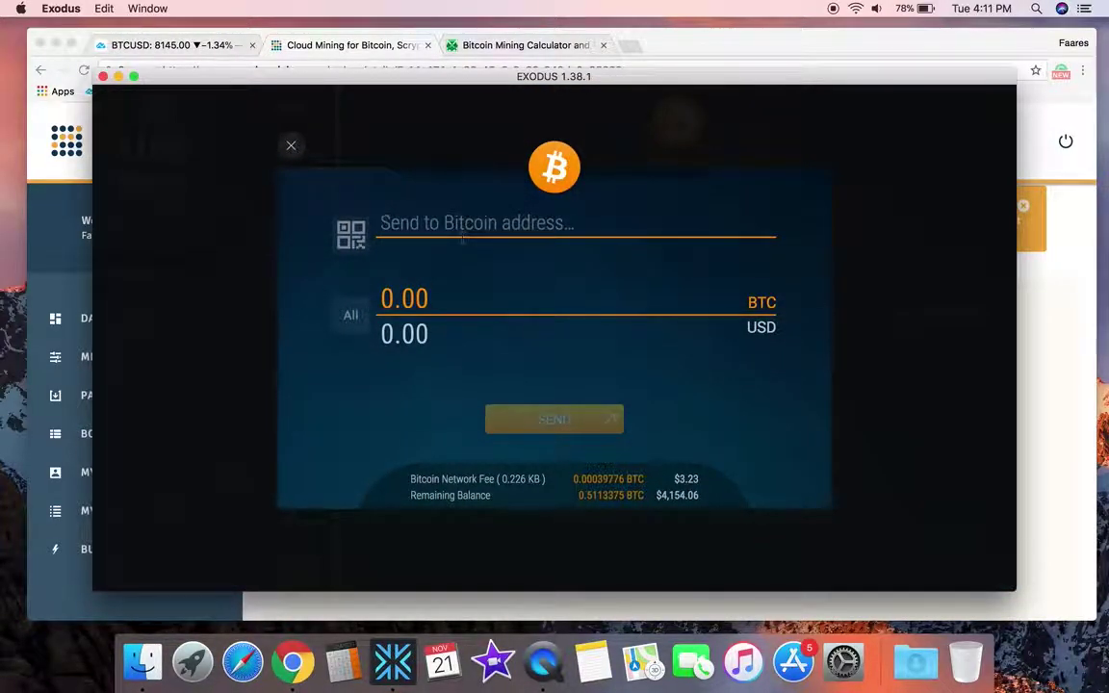
- Paste the order address as recipient, then copy the 0.151 BTC amount from the order page
key("super+v")
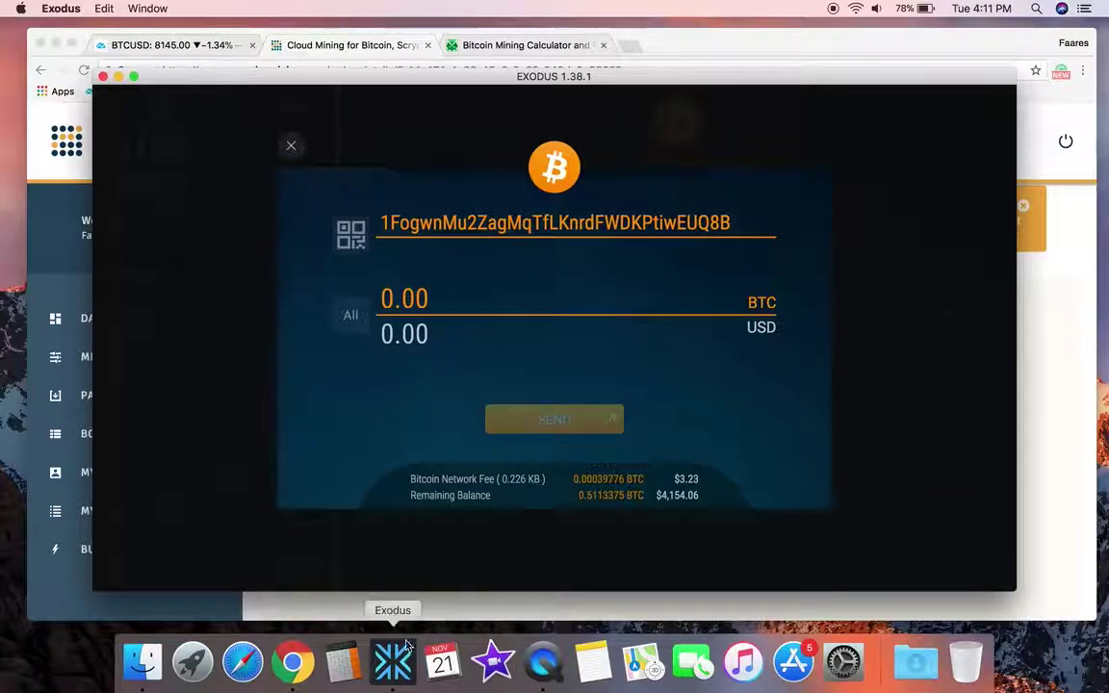
left_click(289, 662)
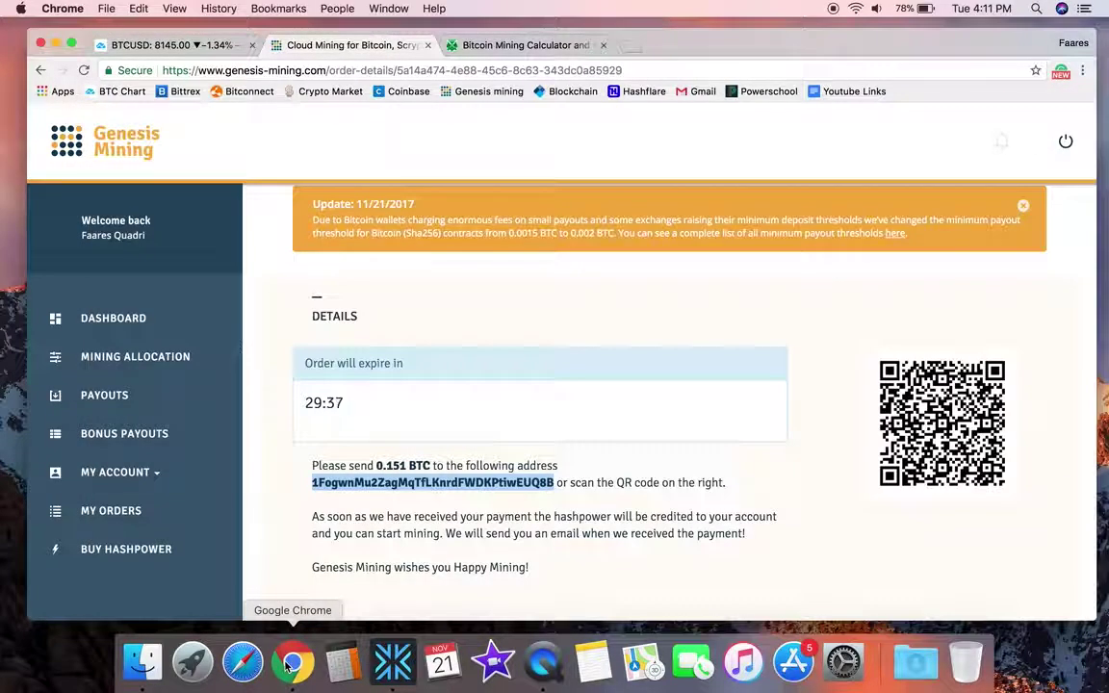
double_click(395, 467)
right_click(396, 467)
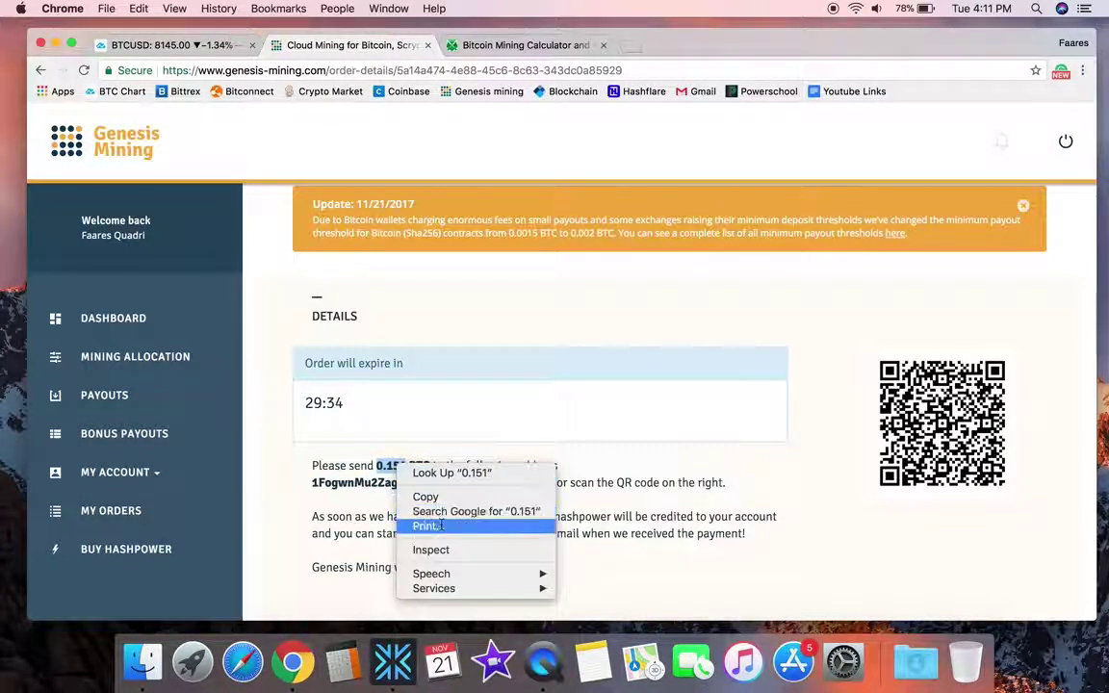
left_click(431, 496)
- Enter exactly 0.151 BTC as the send amount in Exodus
left_click(392, 662)
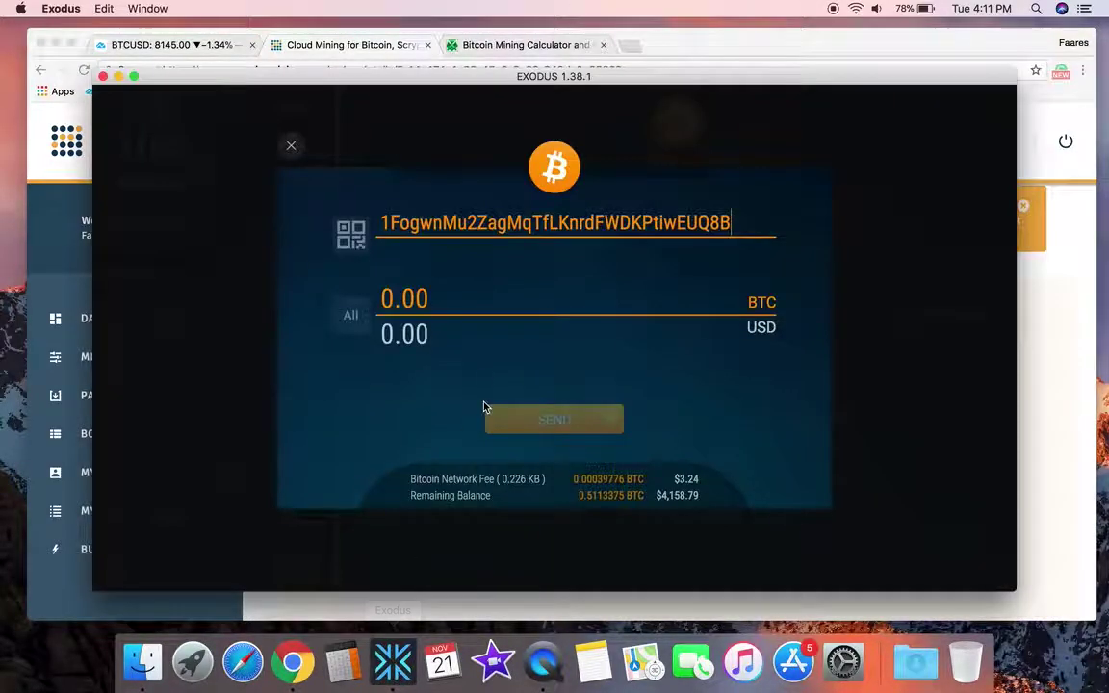
key("super+v")
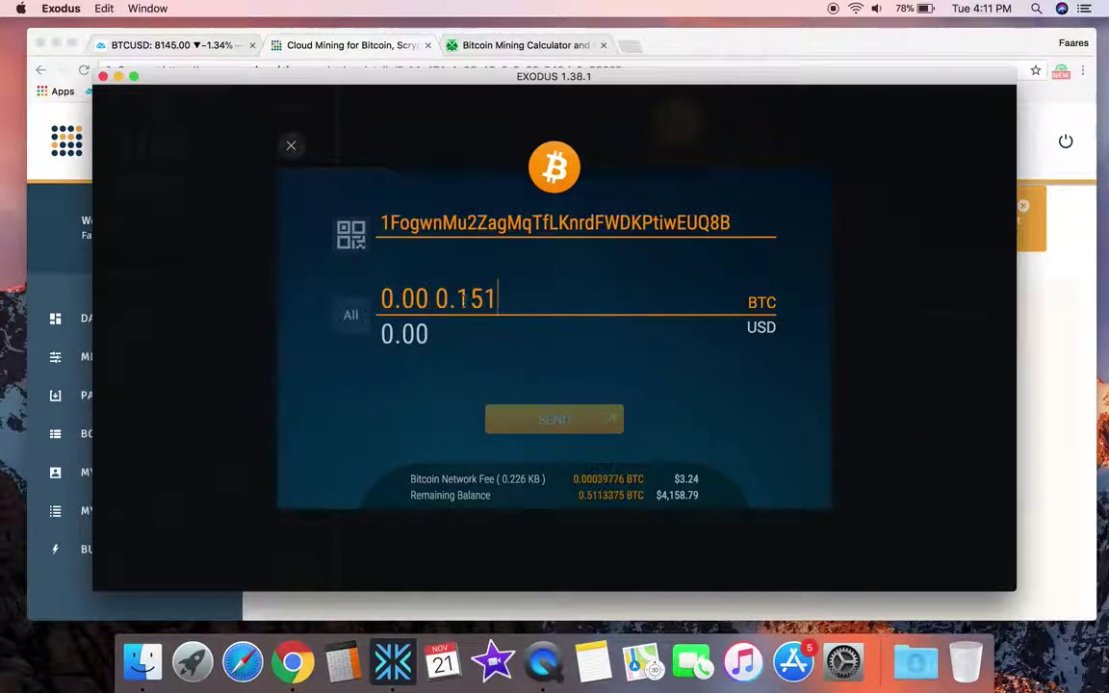
key("BackSpace")
key("BackSpace")
key("BackSpace")
key("BackSpace")
key("BackSpace")
key("BackSpace")
key("BackSpace")
key("BackSpace")
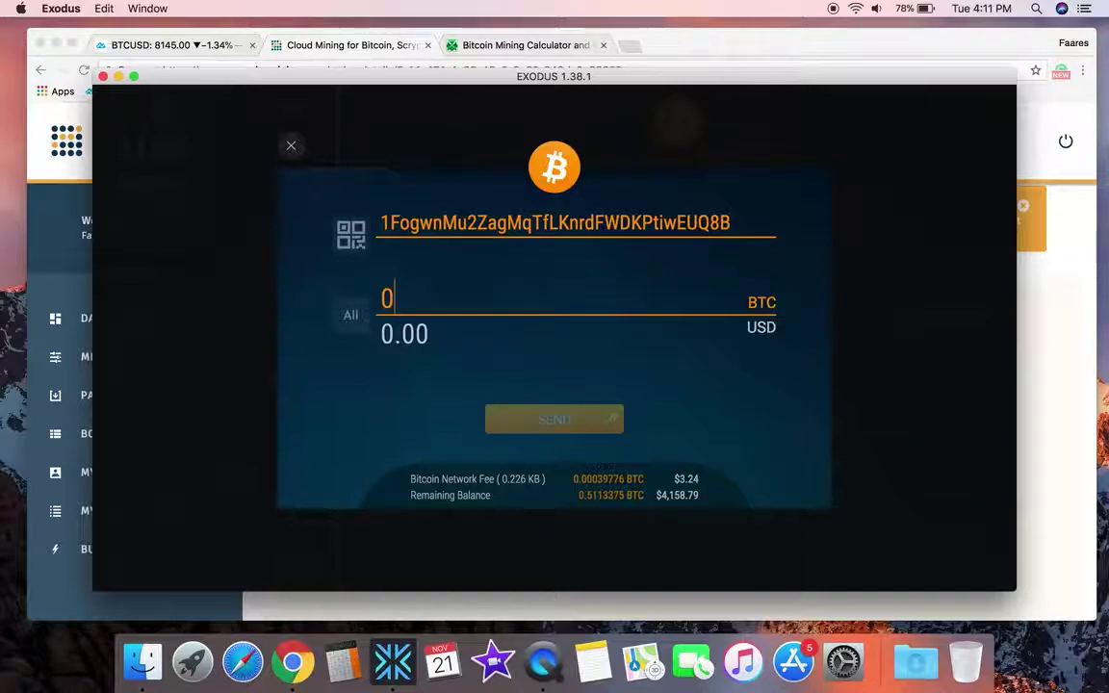
key("BackSpace")
key("super+v")
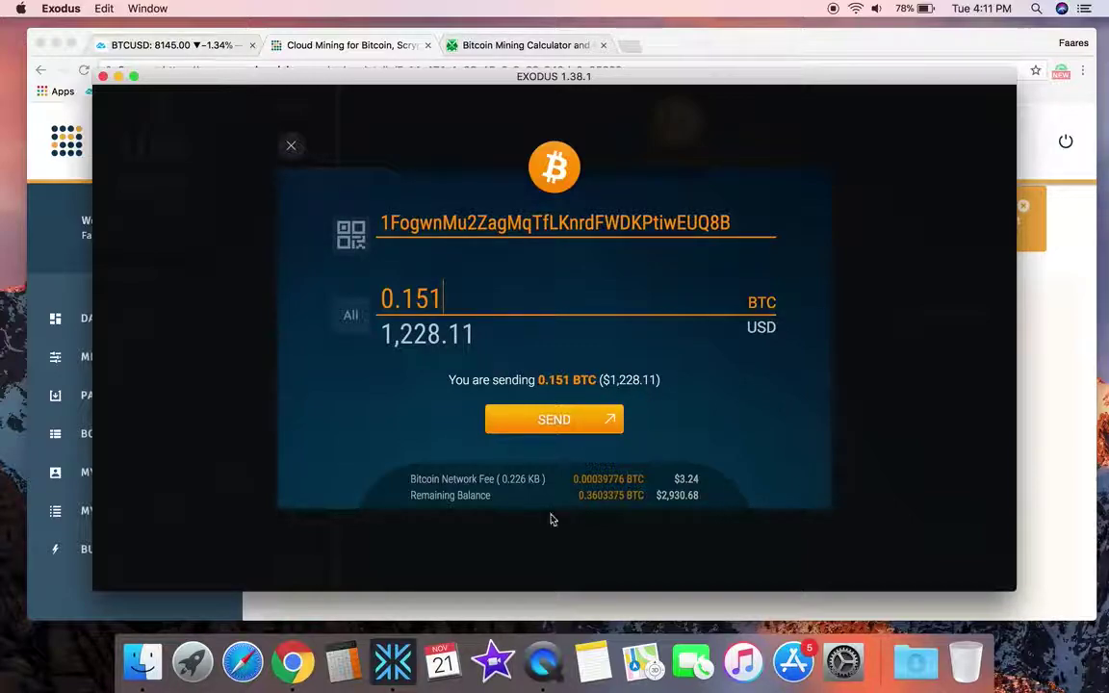
- Cross-check the send form's address and 0.151 BTC amount against the order page, ending in Exodus
left_click(292, 660)
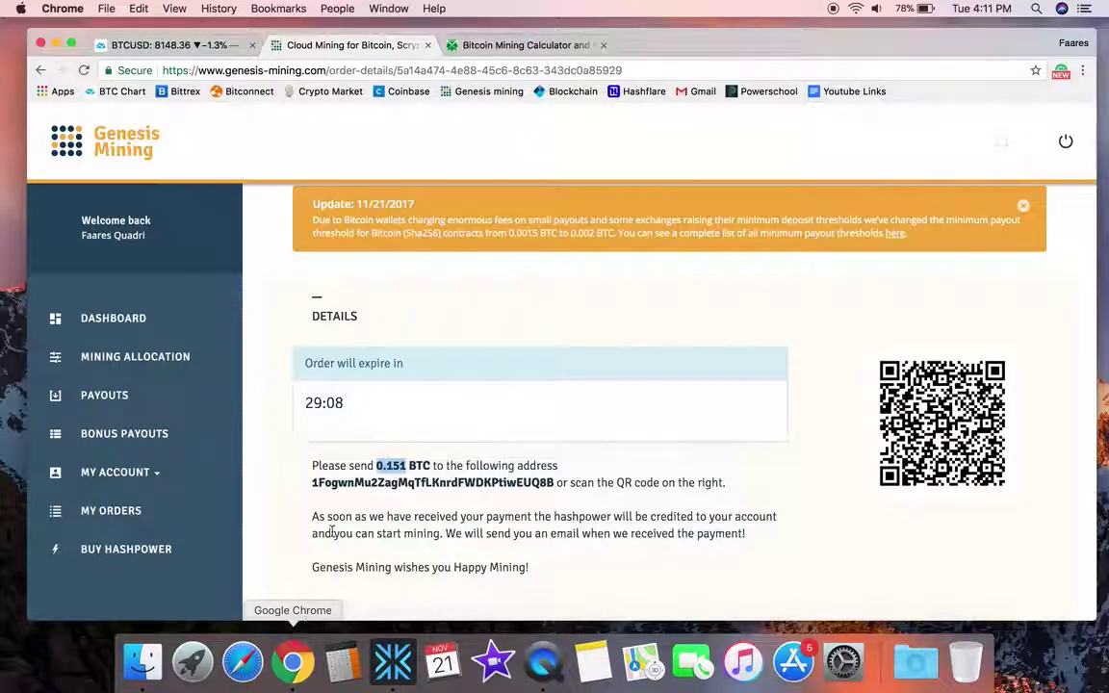
left_click(361, 447)
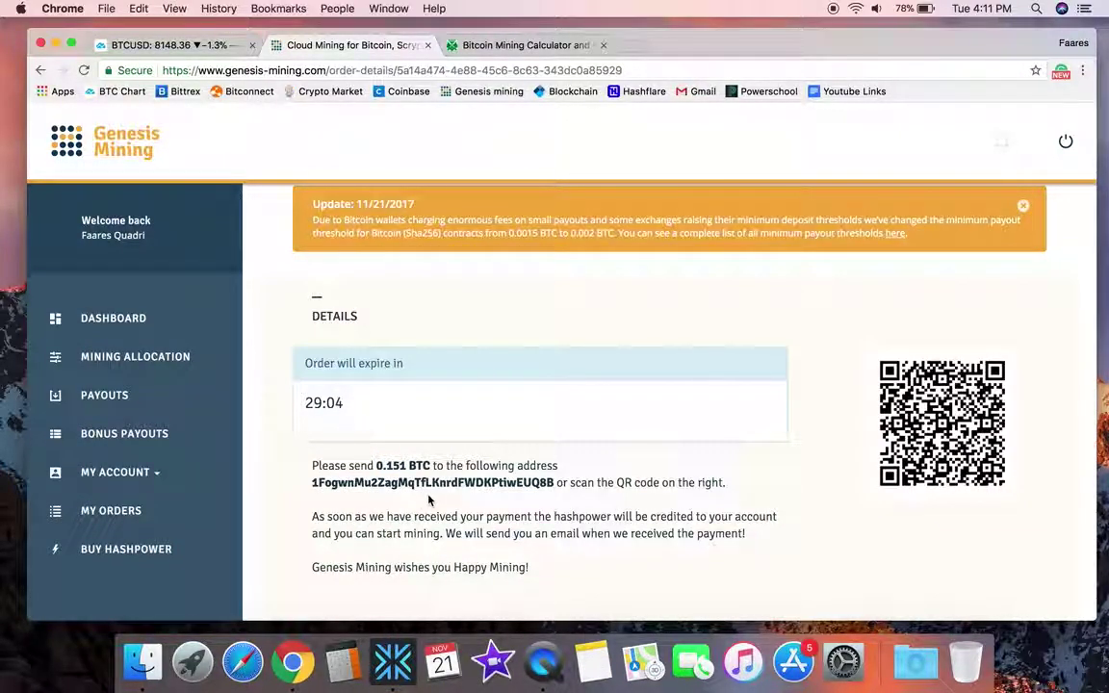
left_click(391, 680)
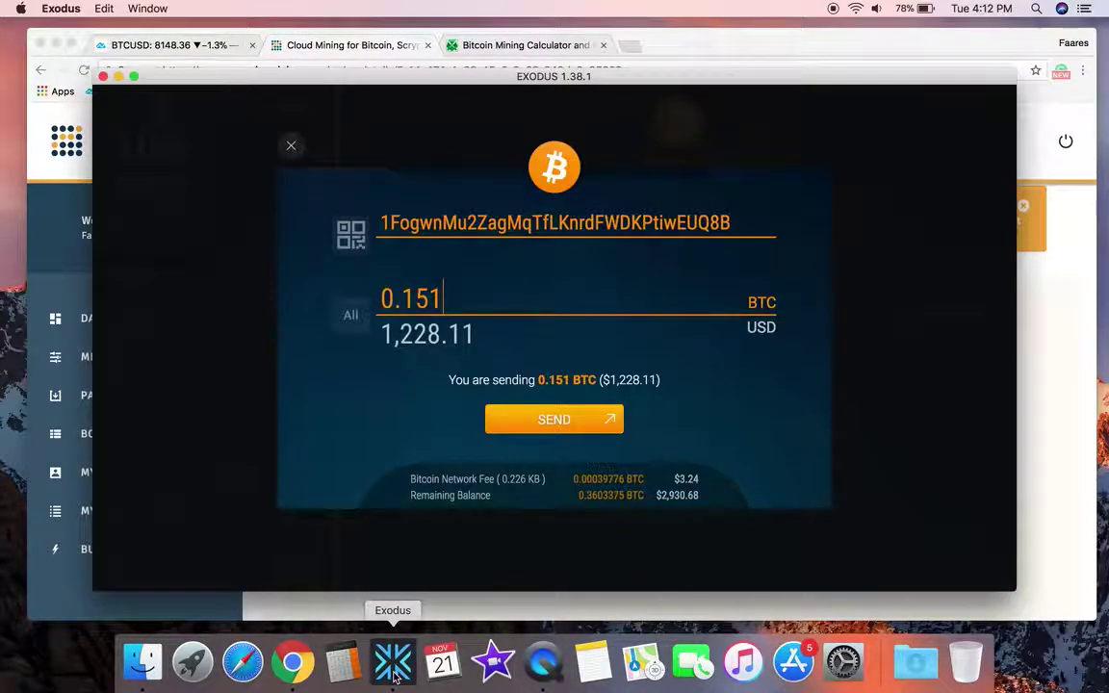
left_click(286, 673)
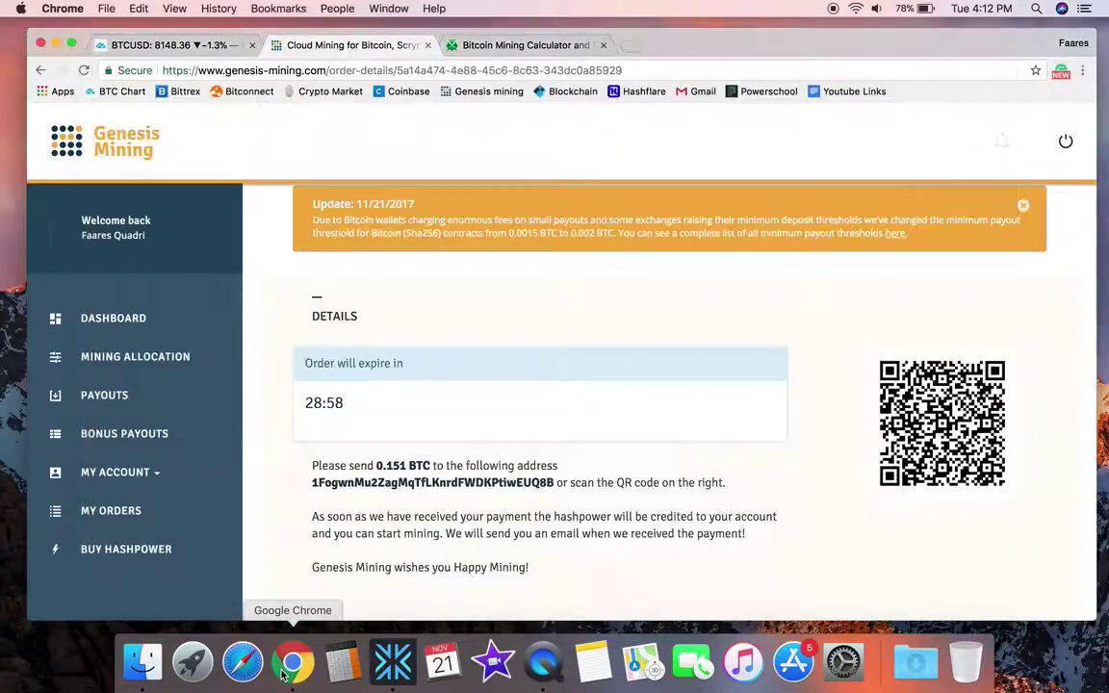
left_click(394, 666)
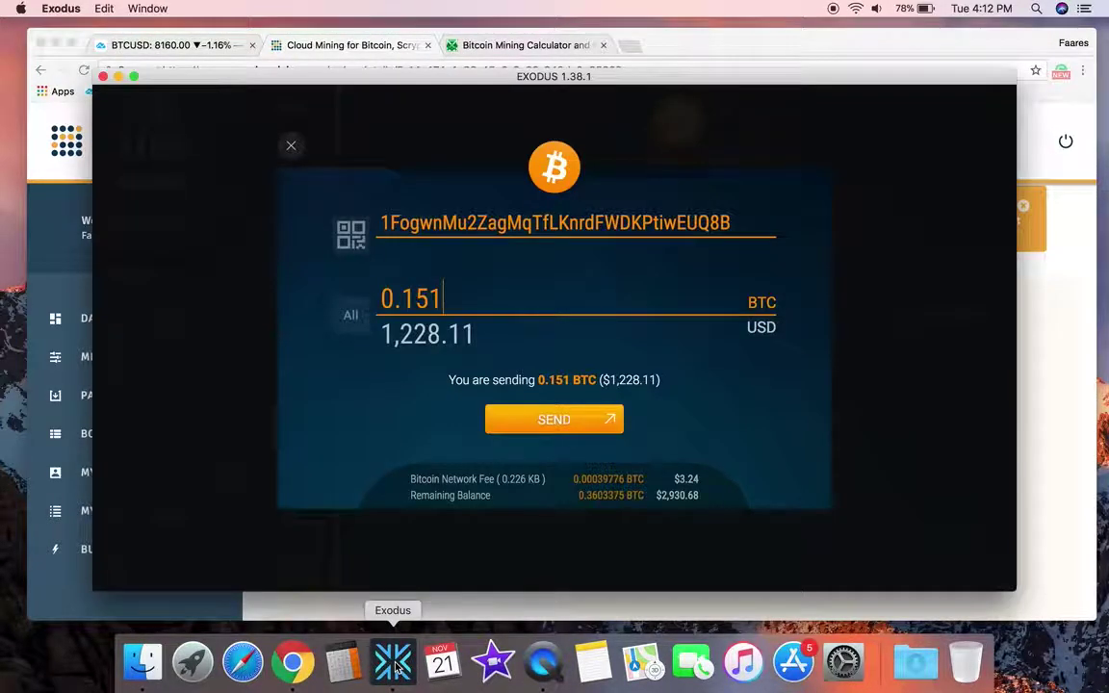
left_click(292, 676)
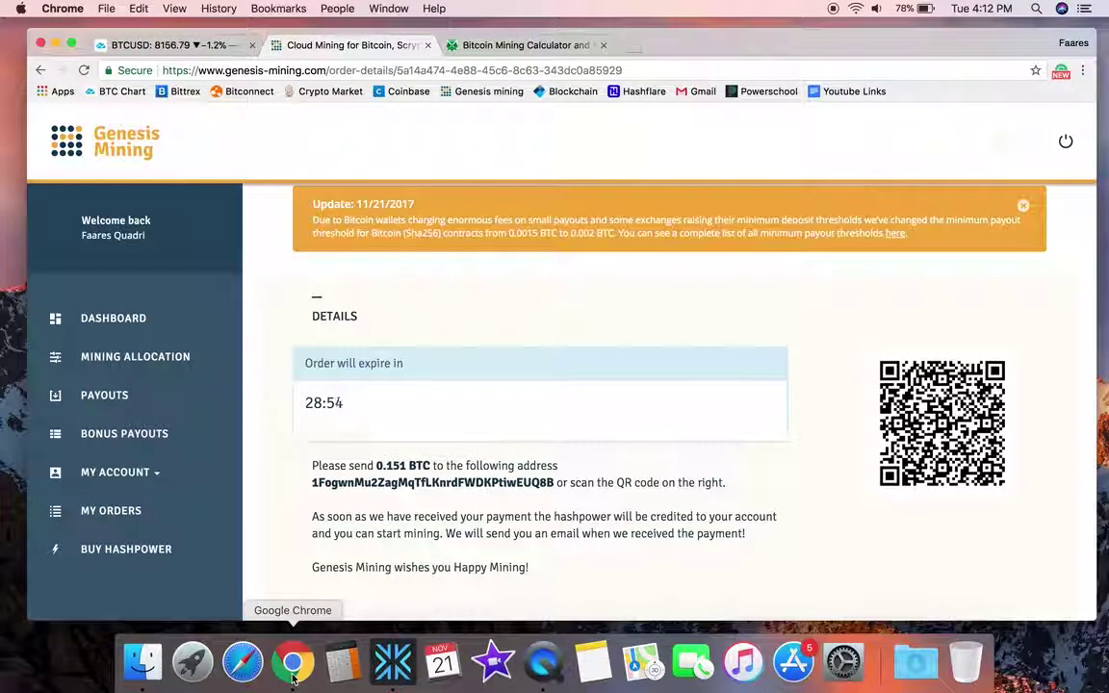
left_click(402, 671)
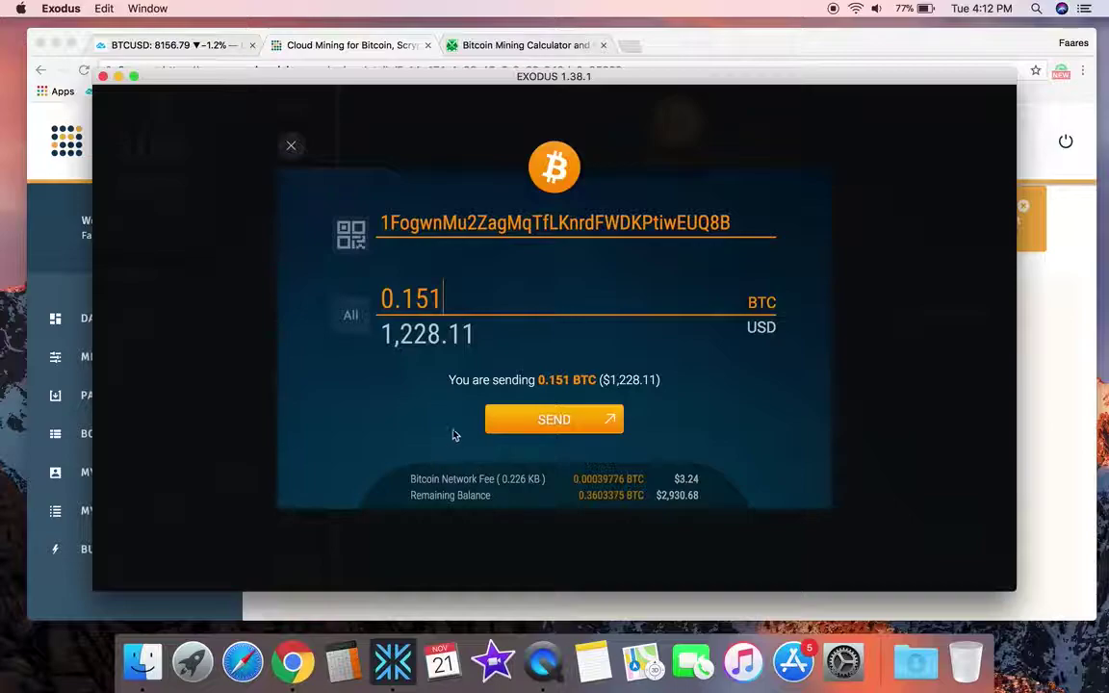
left_click(293, 661)
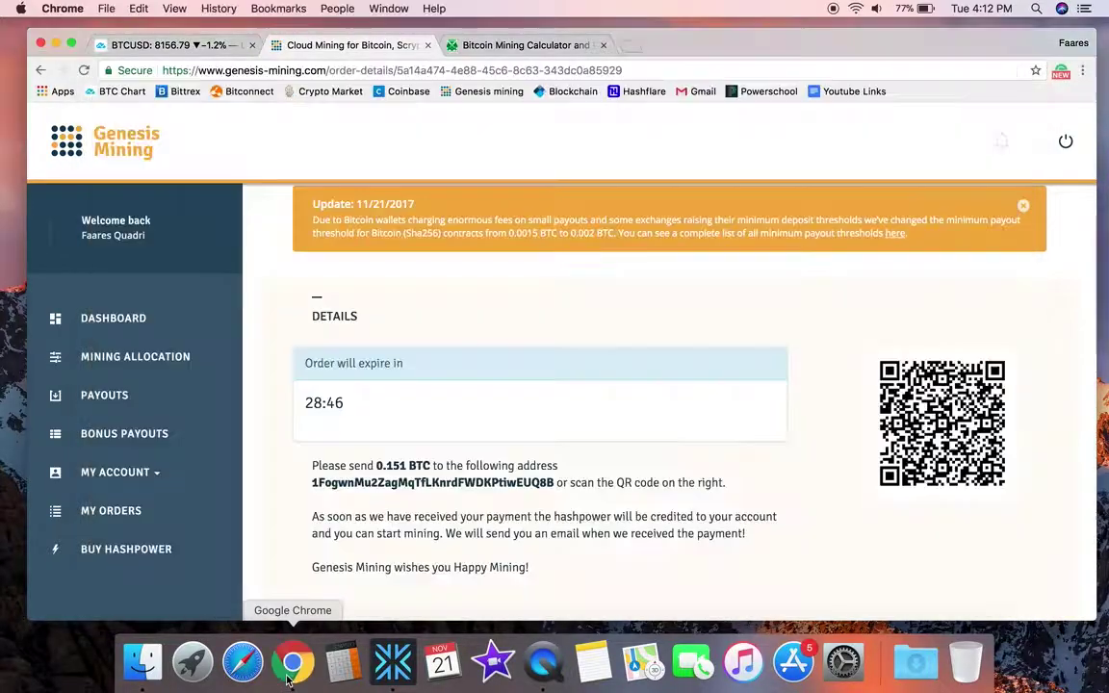
left_click(393, 654)
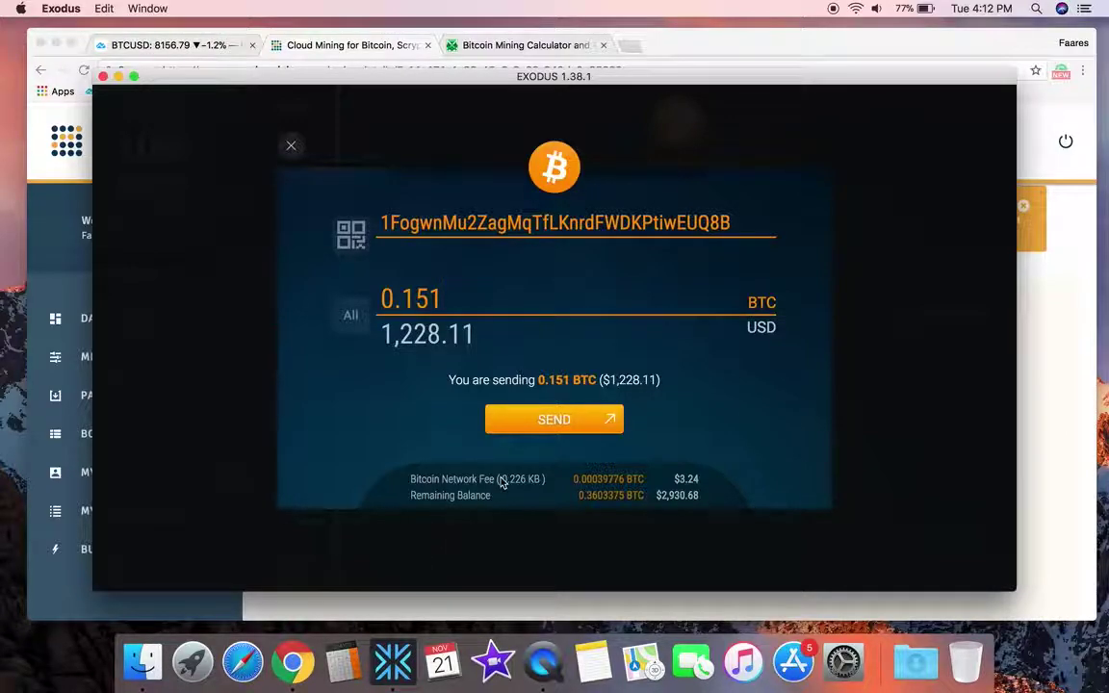
- Send 0.151 BTC ($1,228.11) to the order address and dismiss the success message
left_click(555, 424)
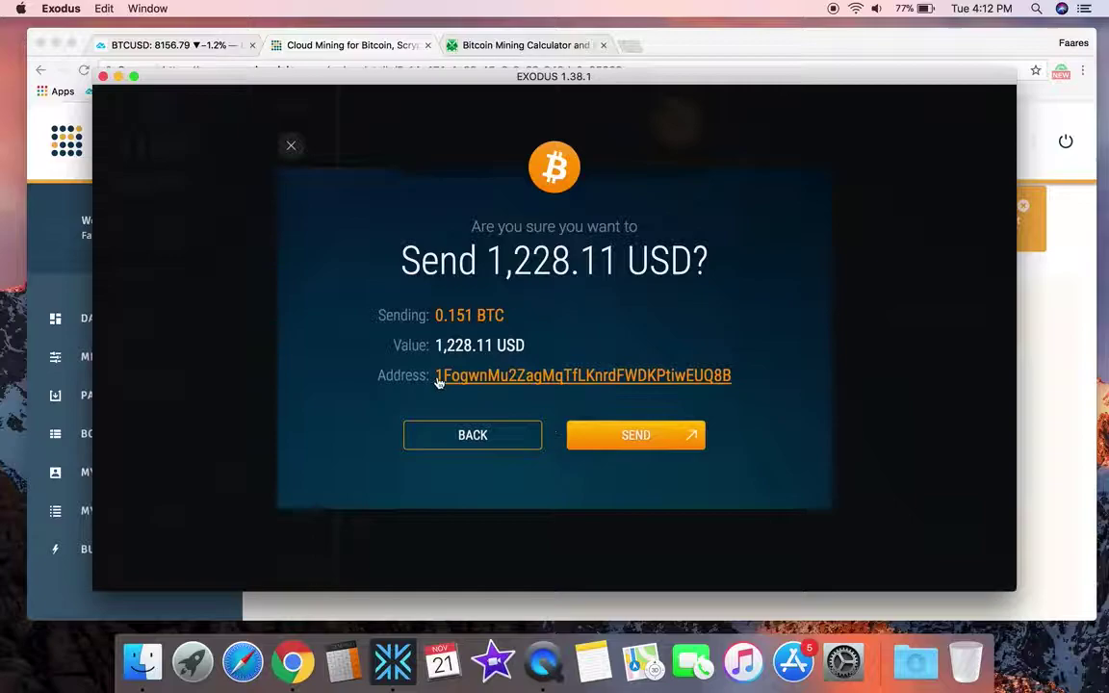
left_click(607, 437)
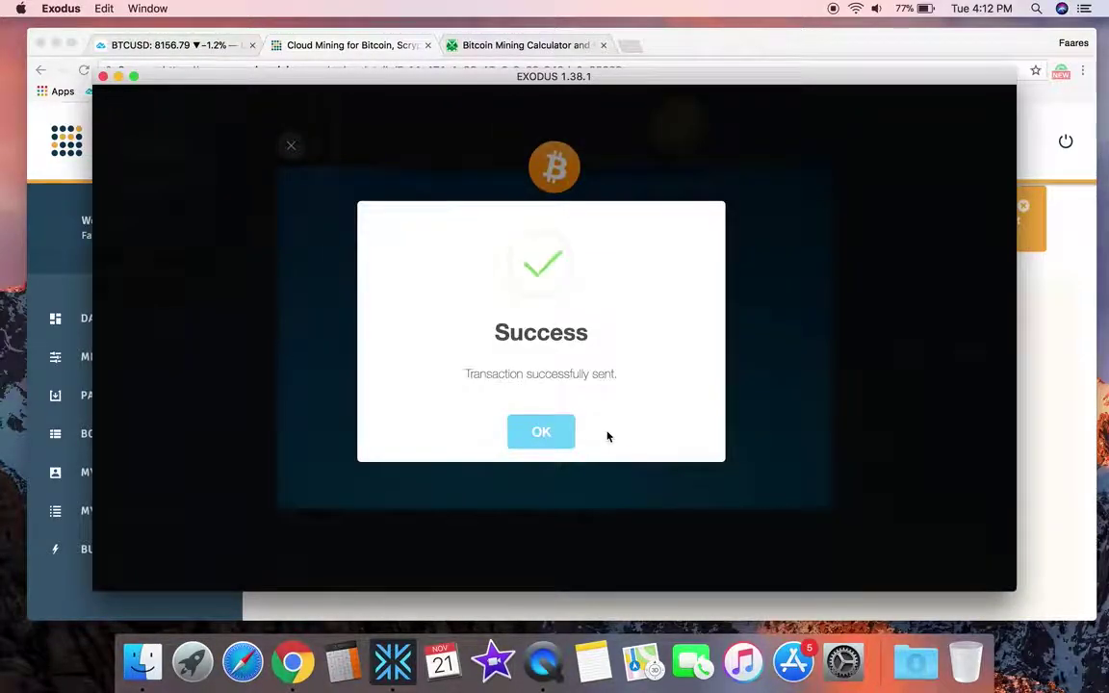
left_click(542, 433)
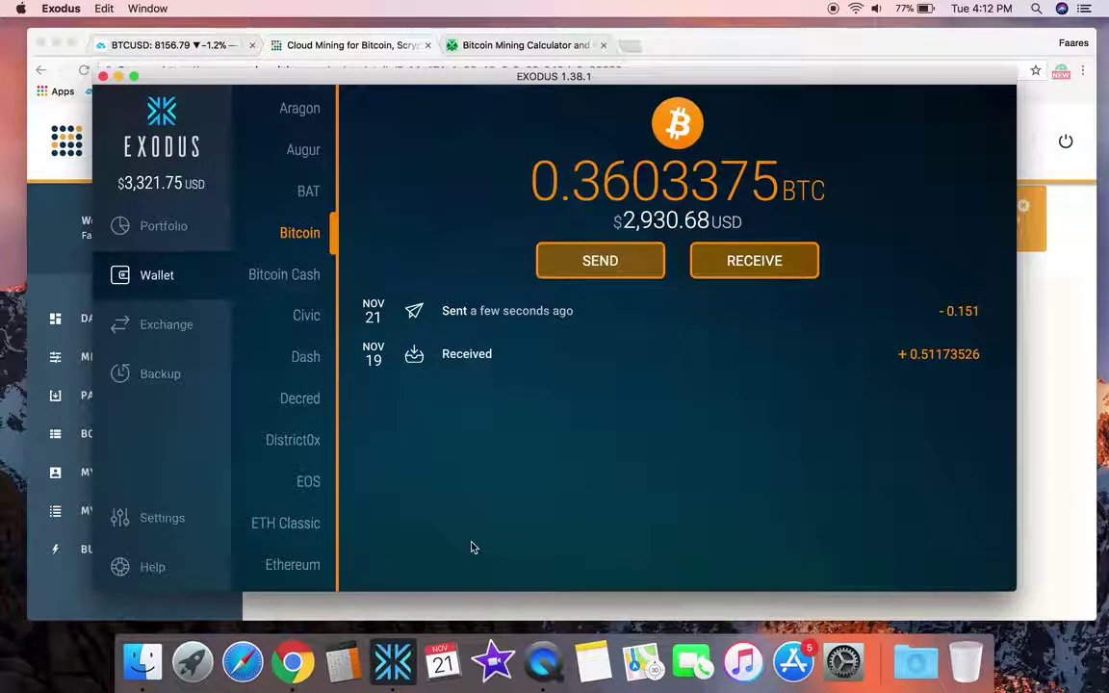
- Reload Genesis Mining and scroll the dashboard to see 7.5000 TH/s Bitcoin hashrate
left_click(292, 662)
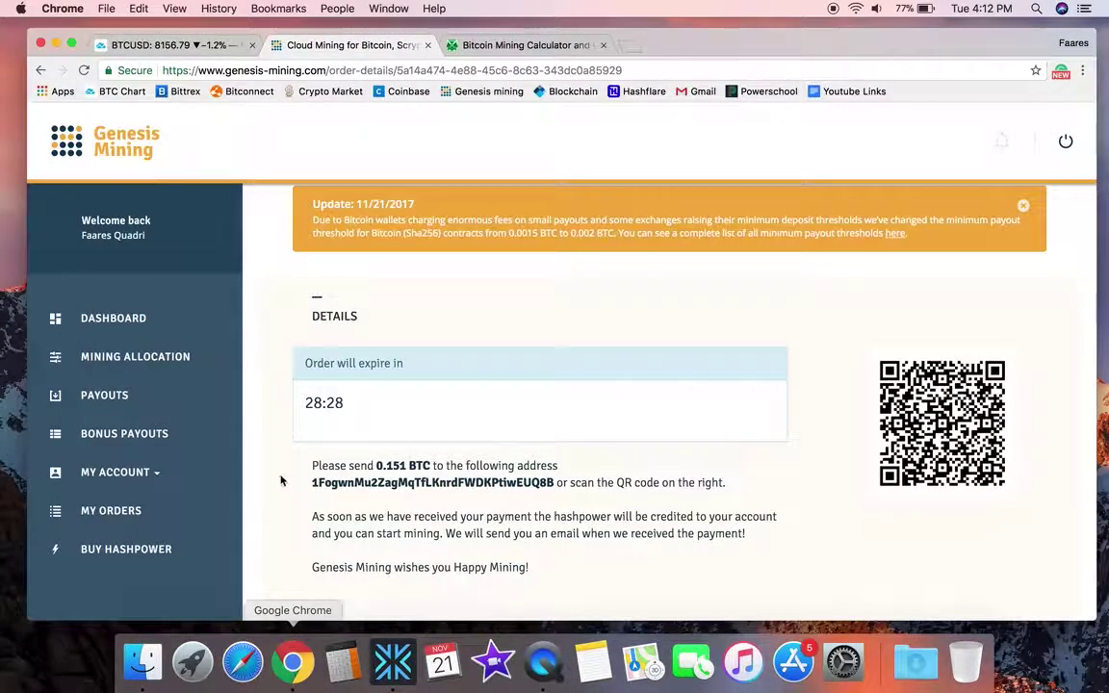
left_click(83, 71)
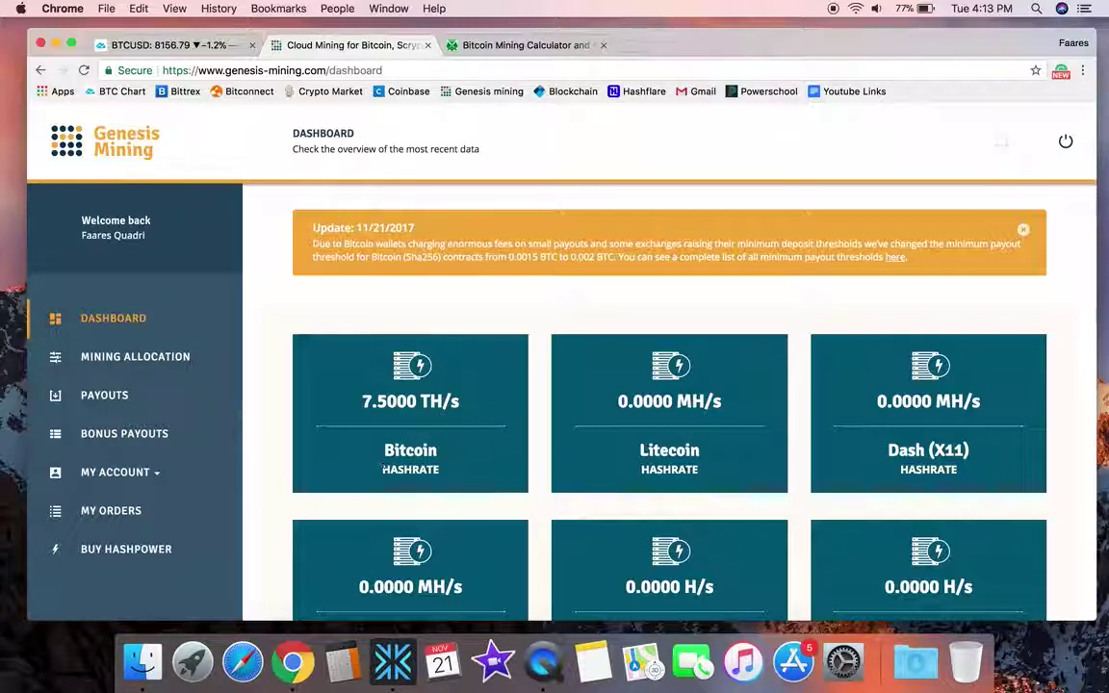
scroll(390, 449, "down", 3)
scroll(390, 449, "up", 3)
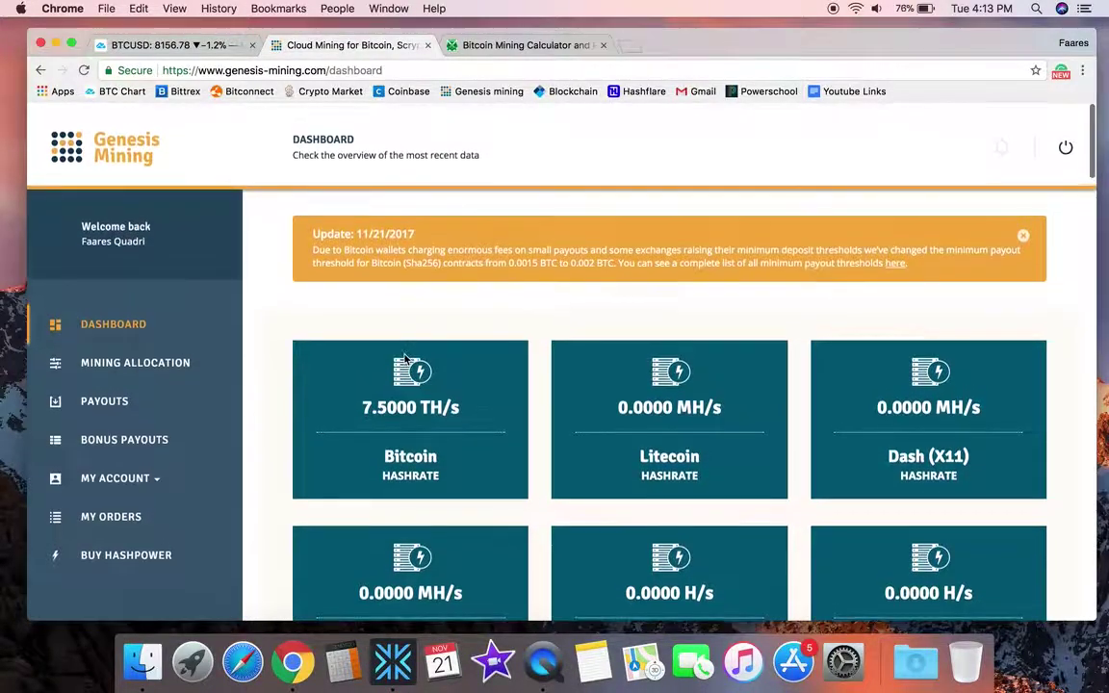
scroll(404, 358, "down", 3)
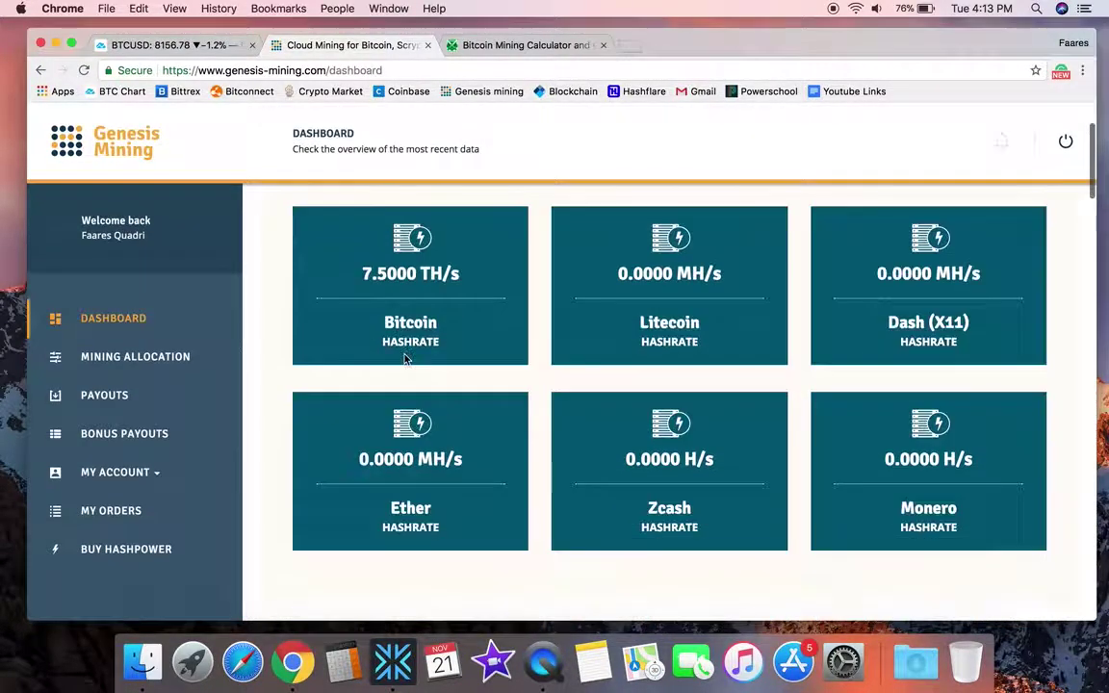
- Set the Bitcoin calculator's hash rate to 75000 GH/s
left_click(516, 46)
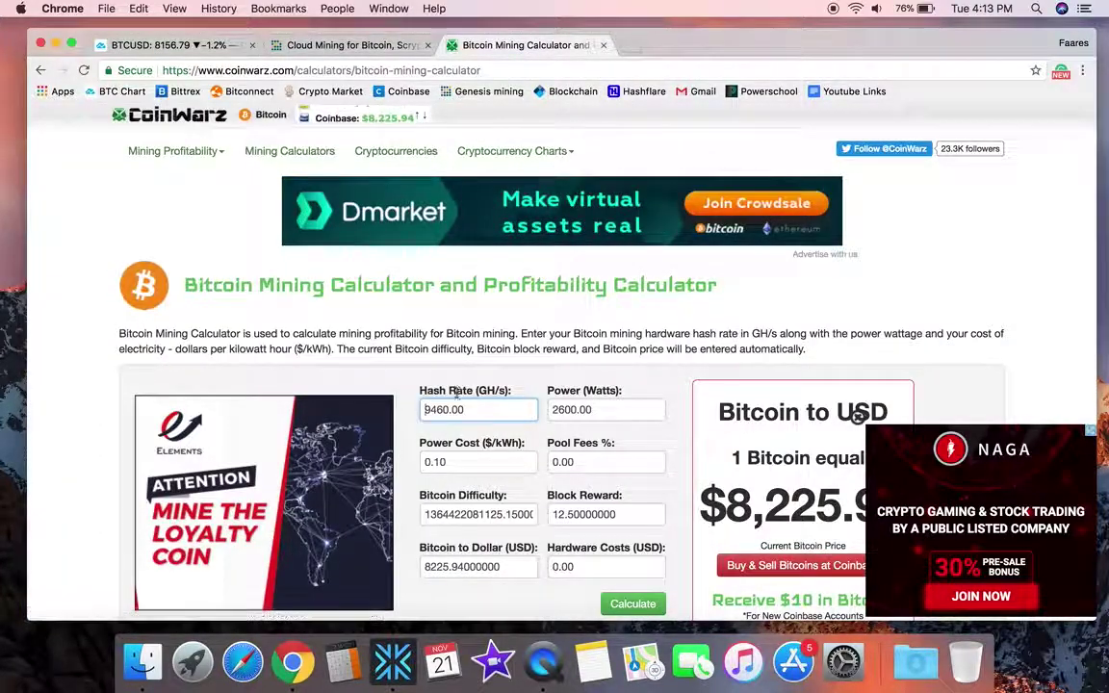
left_click(470, 410)
key("BackSpace")
key("BackSpace")
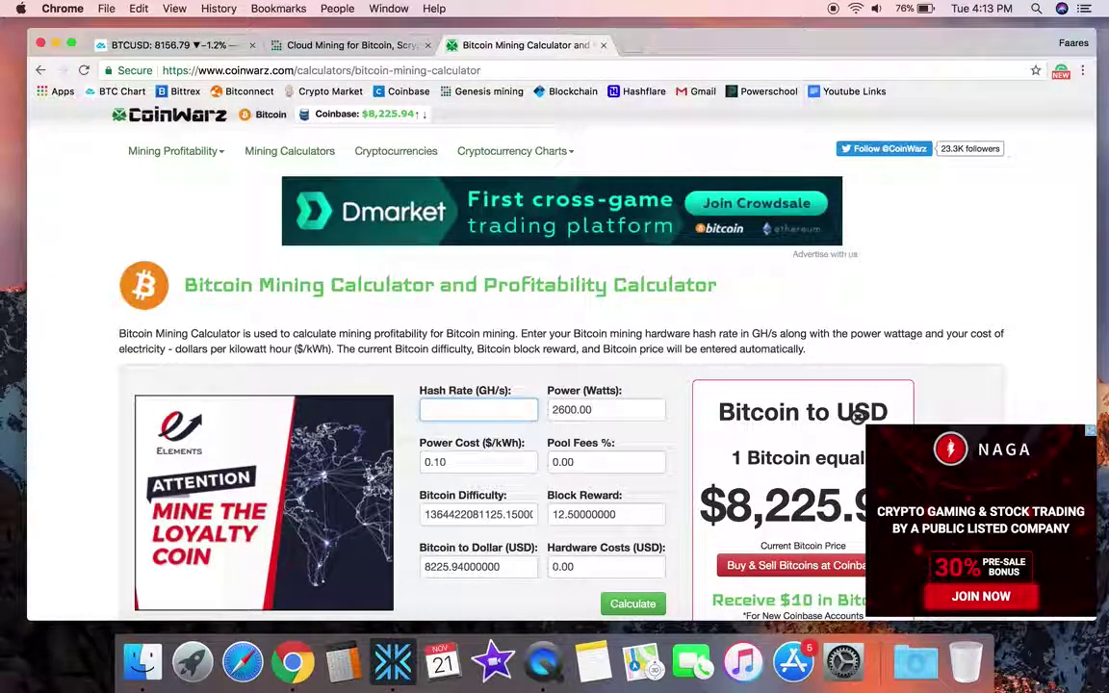
type("75")
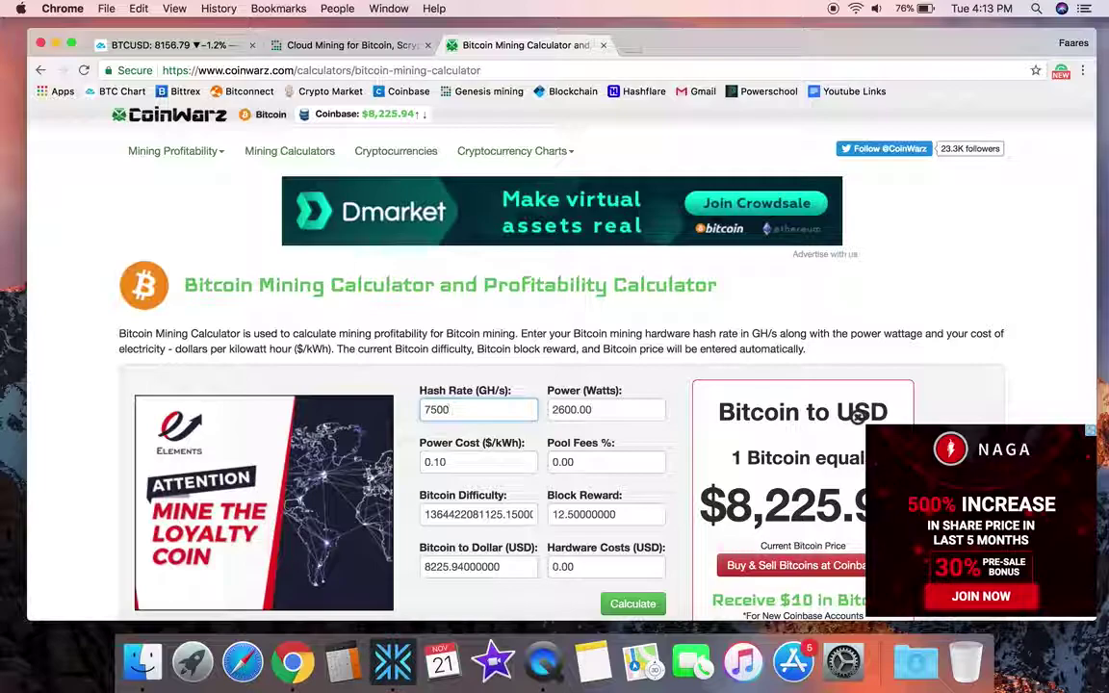
type("0")
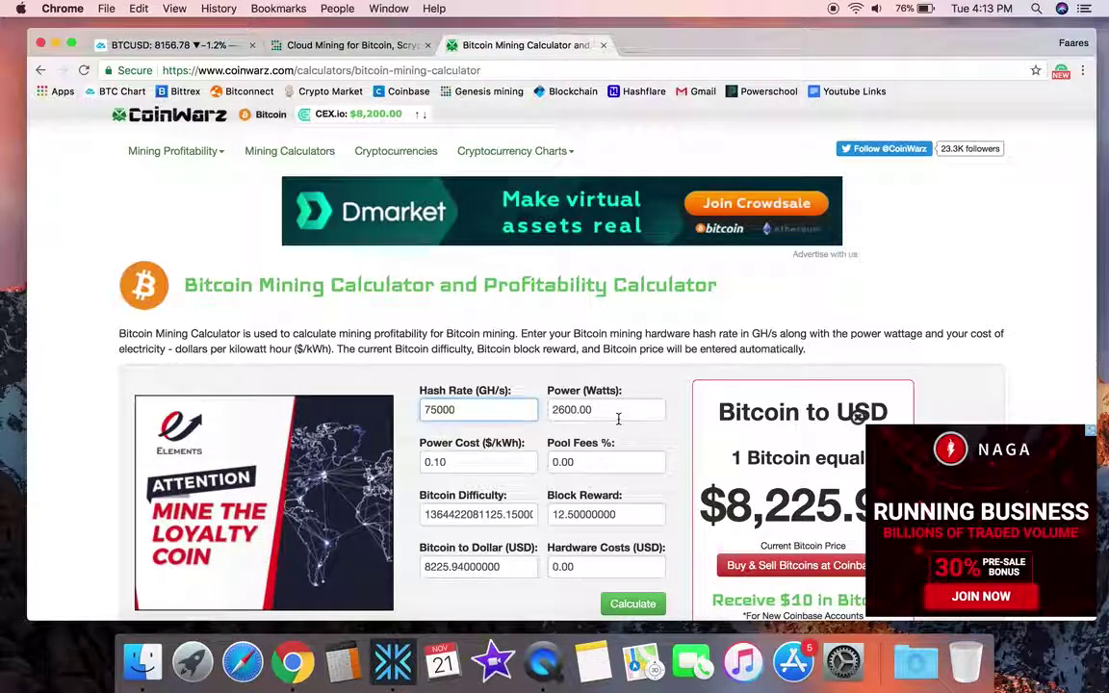
- Set power and power cost to 0, pool fees to 28%, and clear hardware costs
left_click(619, 416)
key("BackSpace")
key("BackSpace")
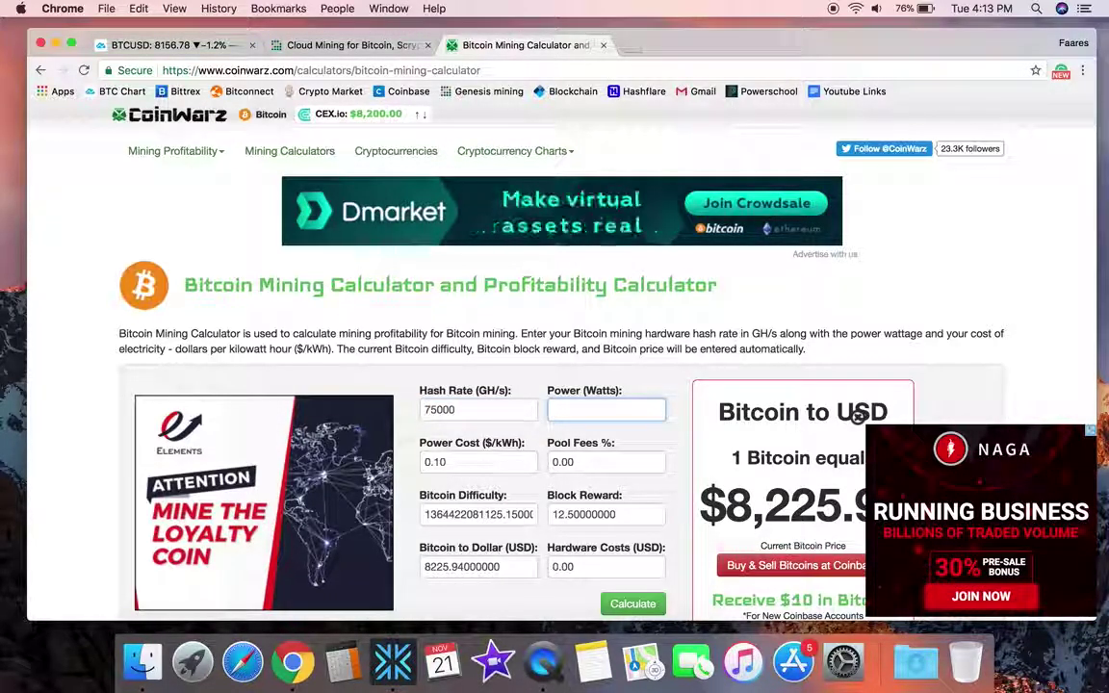
type("0")
left_click(506, 463)
key("BackSpace")
key("BackSpace")
key("BackSpace")
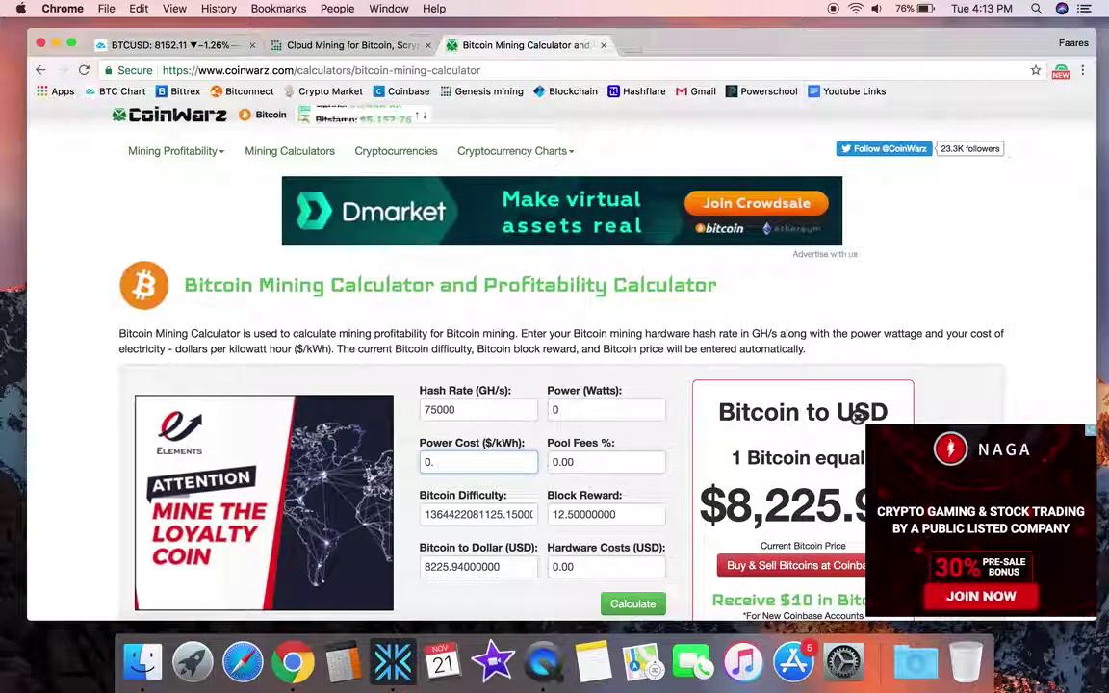
left_click(619, 463)
key("BackSpace")
key("BackSpace")
key("BackSpace")
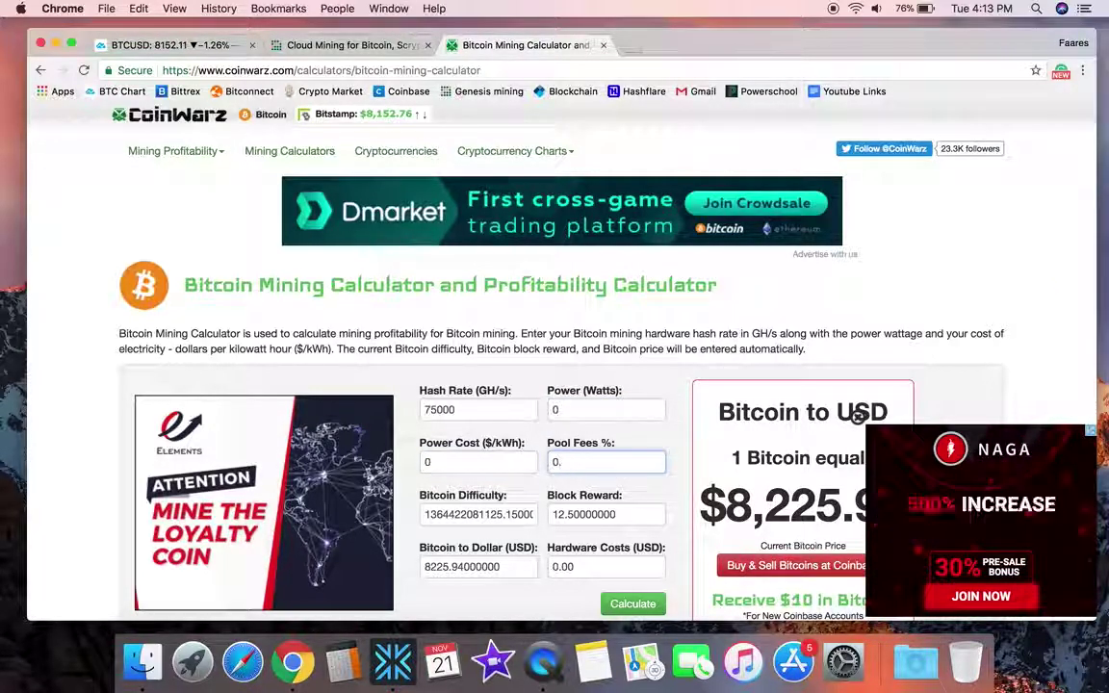
key("BackSpace")
type("28")
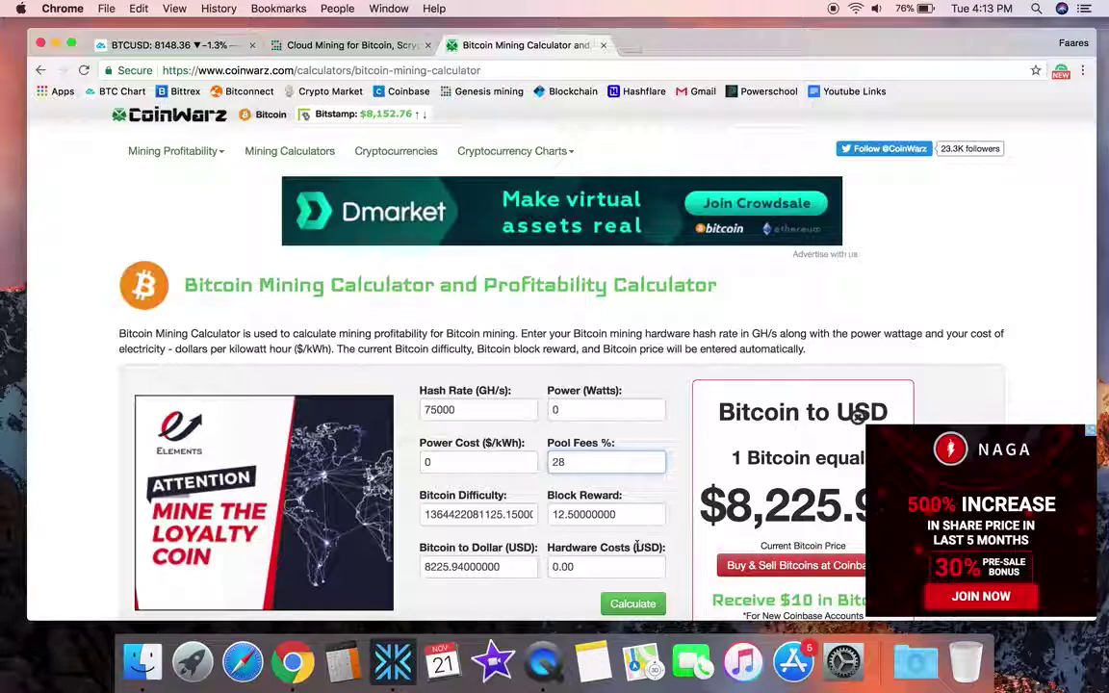
left_click(614, 566)
key("BackSpace")
key("BackSpace")
key("BackSpace")
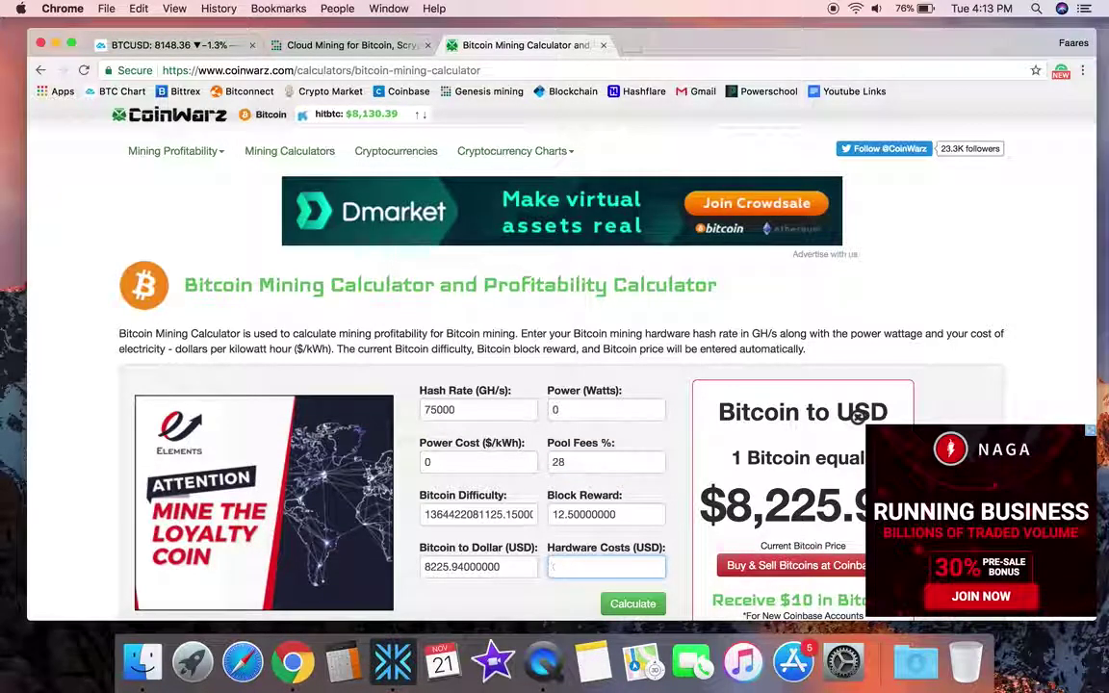
- Find the 7.5 TH/s order listed as Approved under Completed Orders
left_click(303, 44)
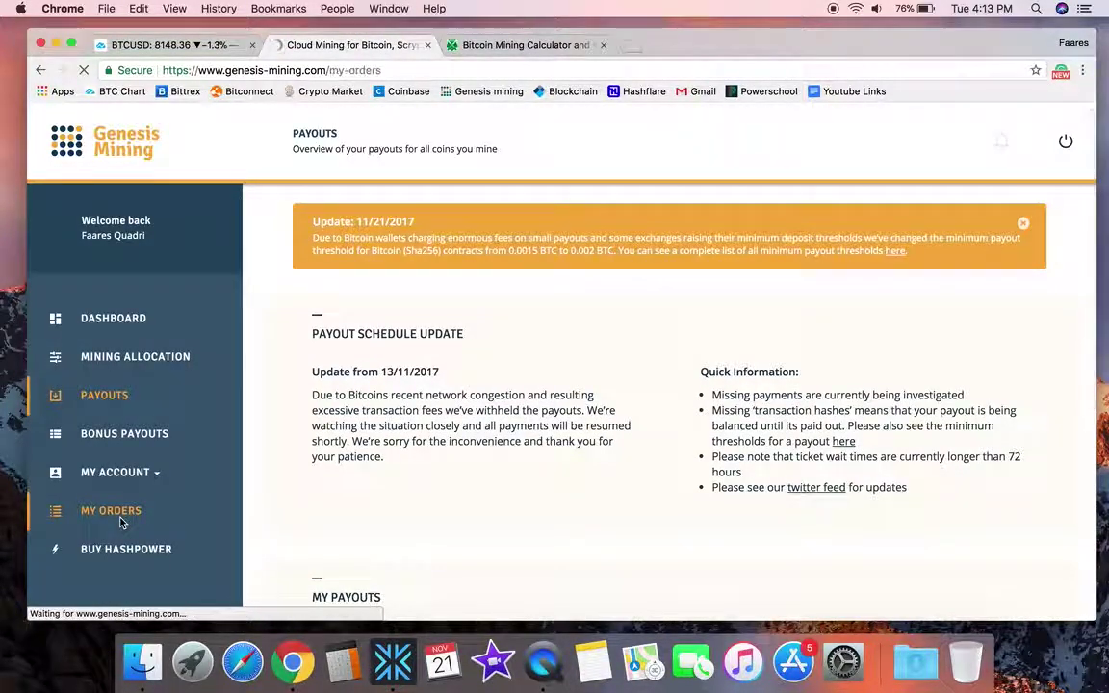
scroll(414, 424, "down", 4)
scroll(459, 459, "down", 2)
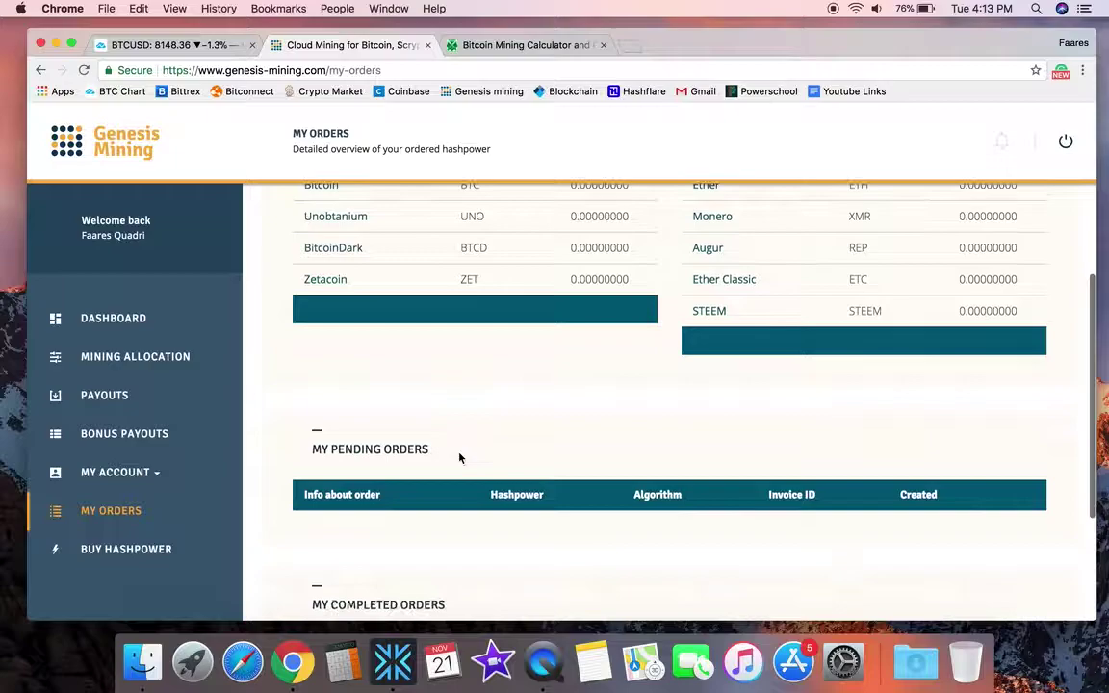
scroll(459, 458, "down", 3)
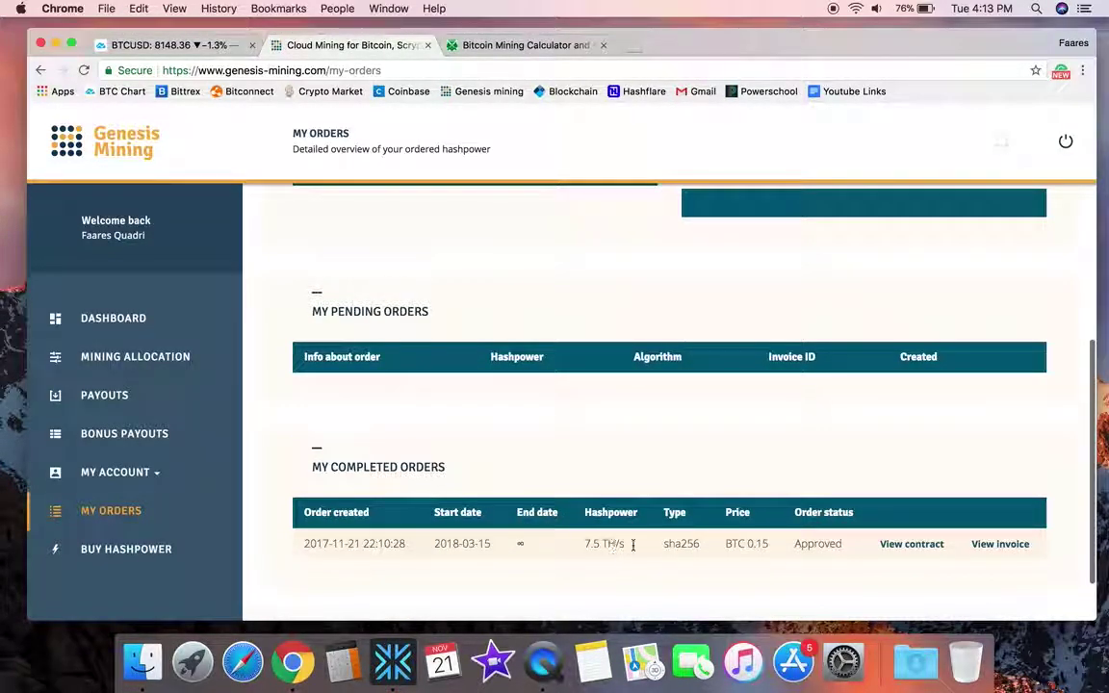
- Expand the 0.151 BTC sent transaction's details in Exodus
left_click(500, 45)
left_click(393, 662)
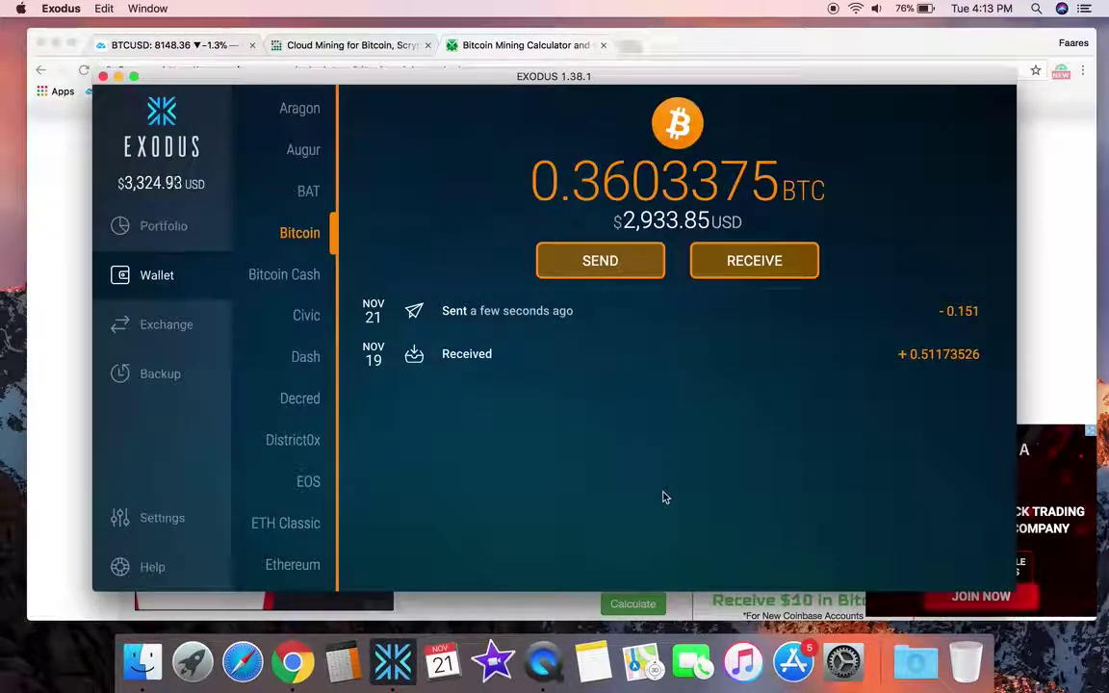
left_click(491, 325)
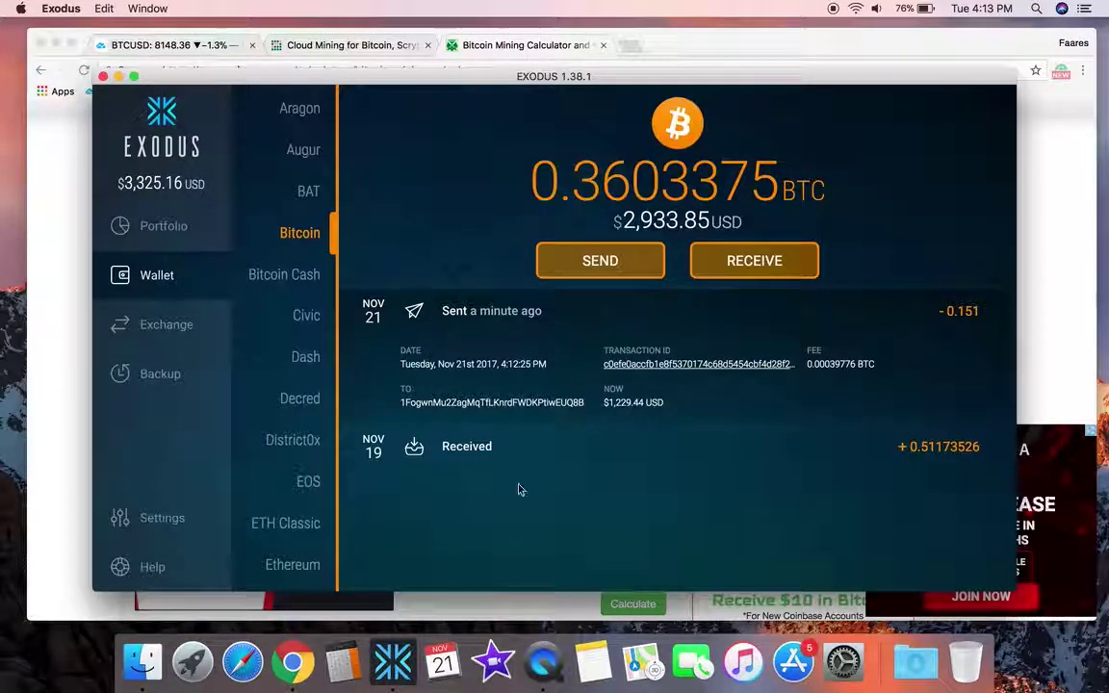
- Back in CoinWarz, enter 1229 USD hardware costs and calculate profitability
left_click(293, 662)
type("1229")
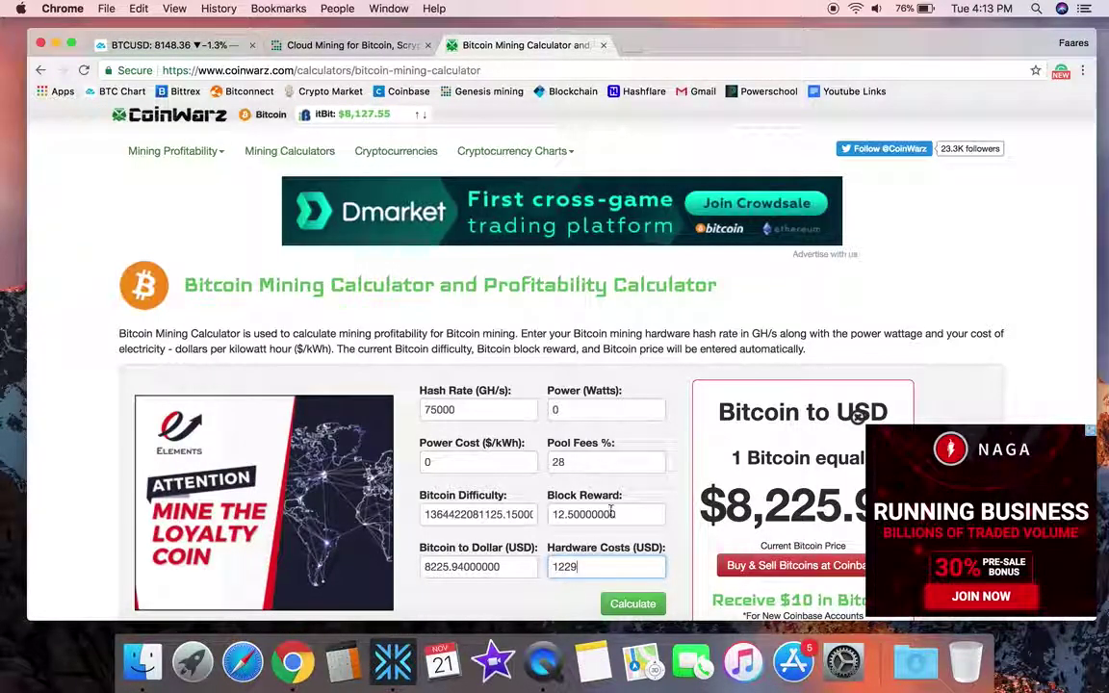
scroll(610, 515, "down", 1)
left_click(635, 575)
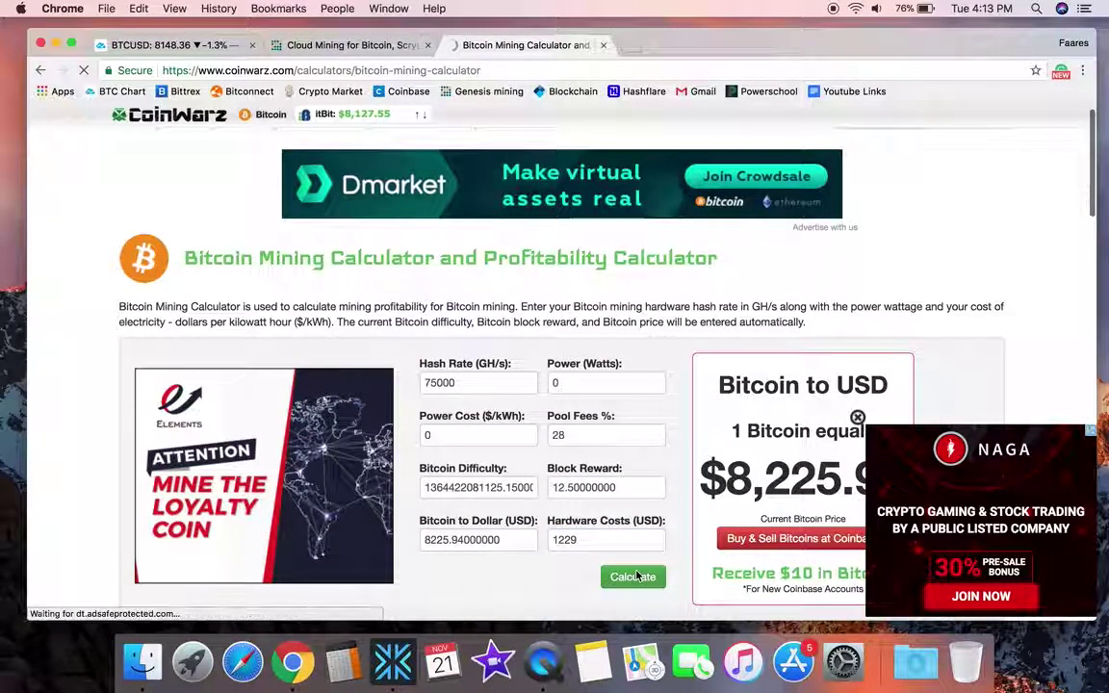
- Correct the hash rate from 75000 to 7500 GH/s and recalculate
scroll(616, 539, "down", 4)
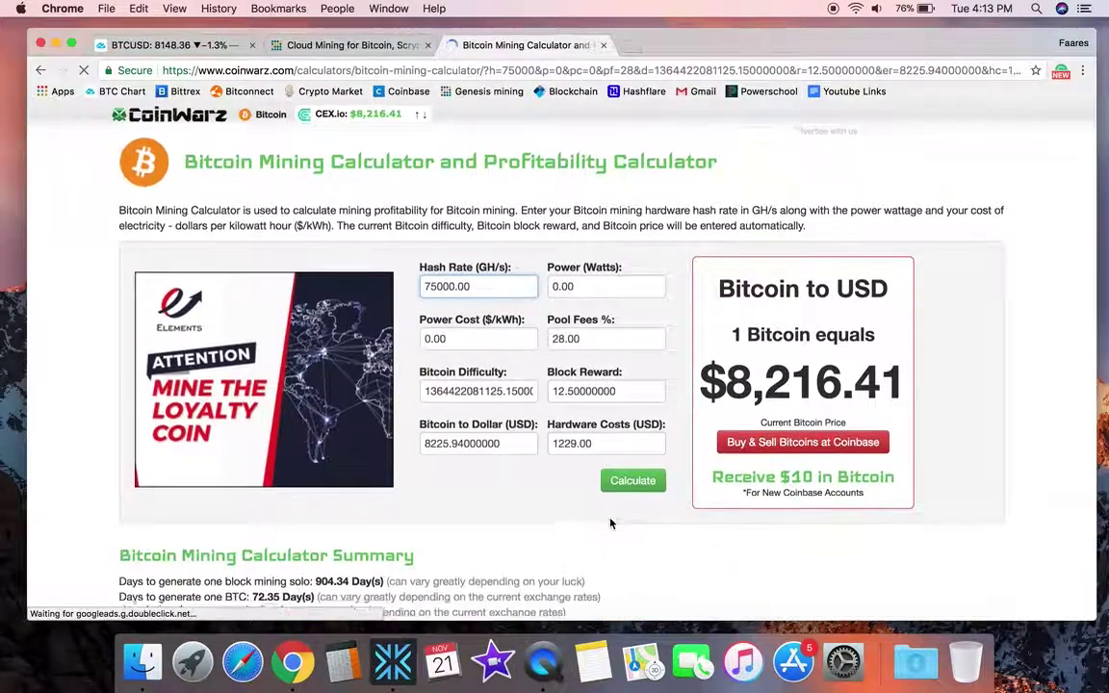
left_click(453, 243)
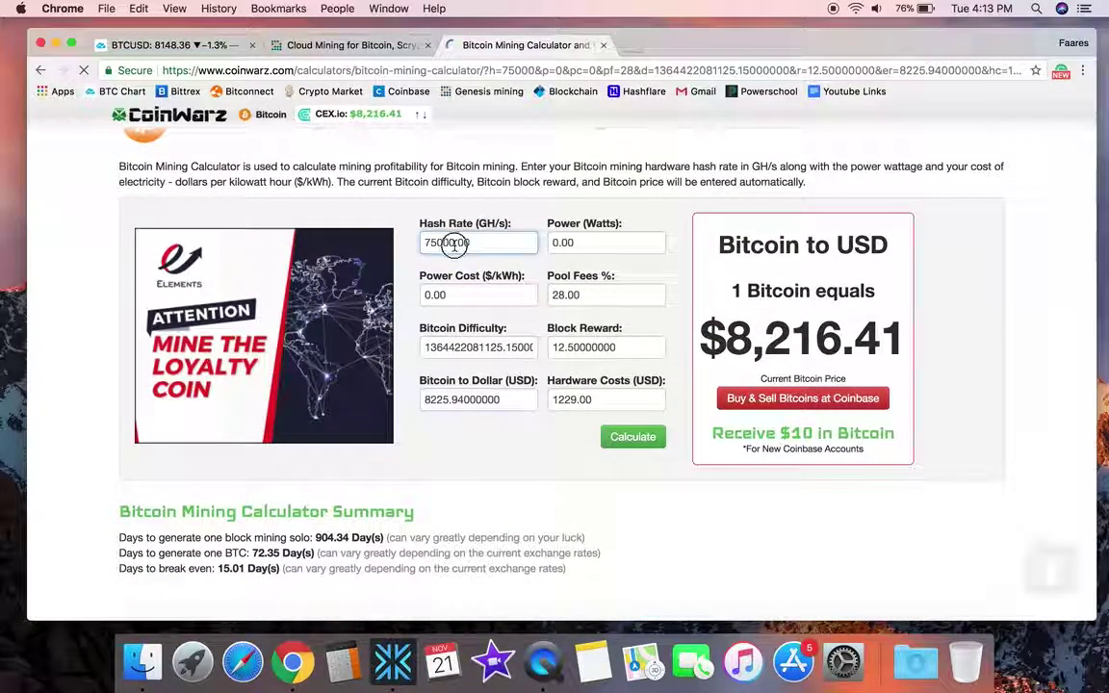
key("BackSpace")
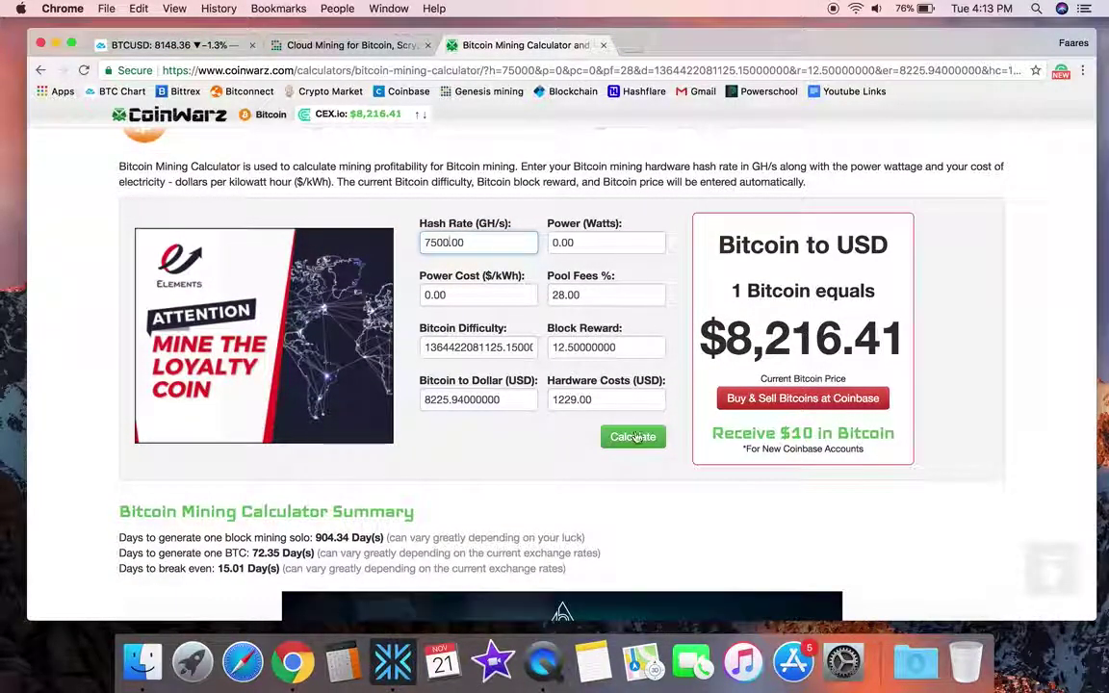
left_click(634, 437)
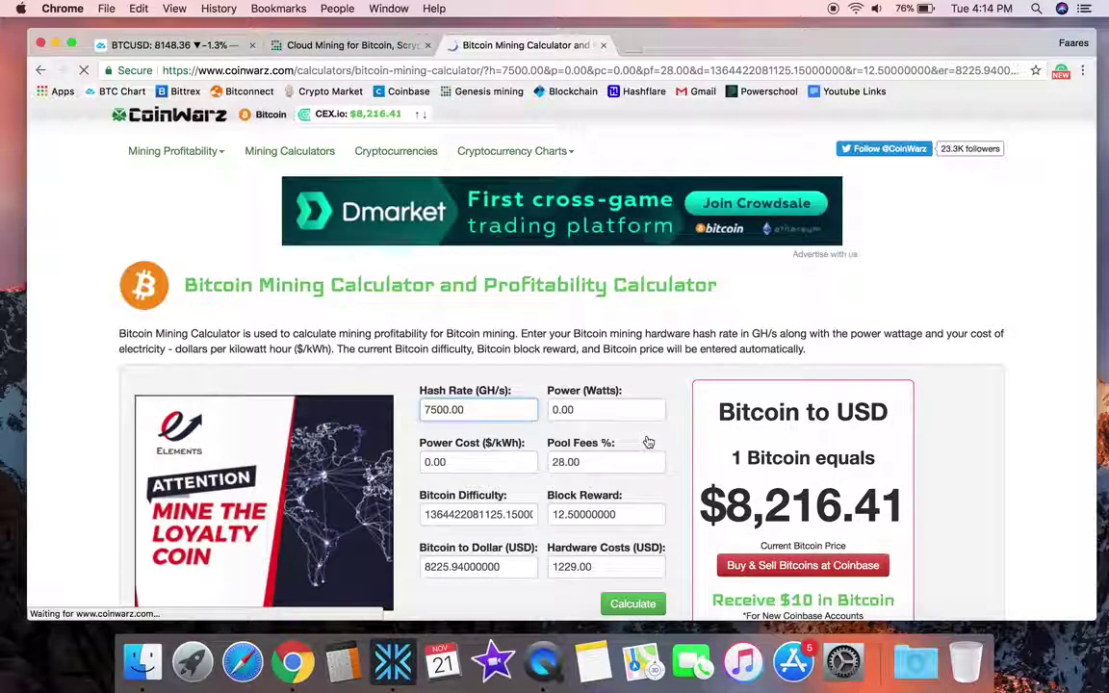
- Review the Calculator Summary and Estimated Earnings, dismissing the floating ICO ad, then scroll back up
scroll(648, 441, "down", 5)
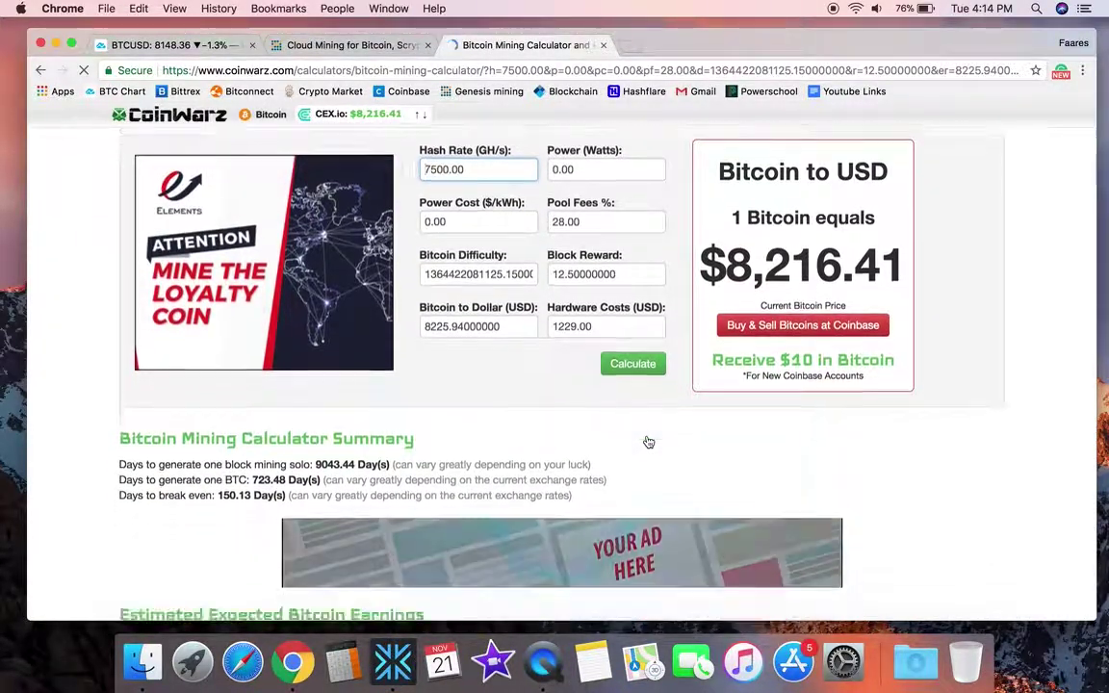
scroll(647, 441, "down", 1)
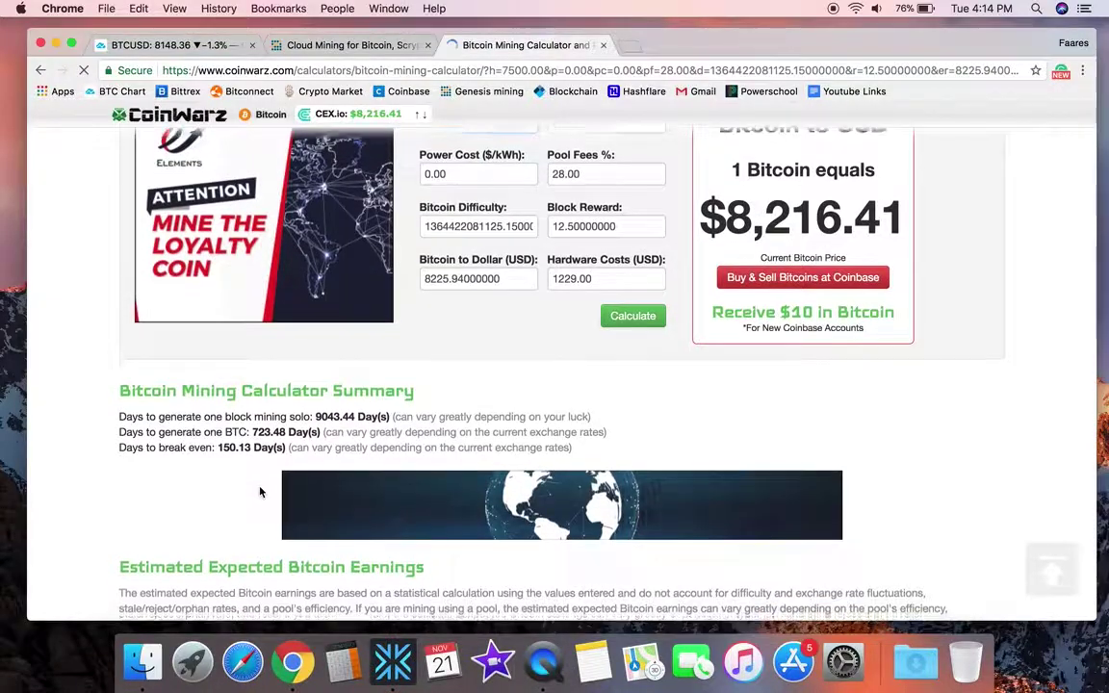
scroll(259, 492, "down", 4)
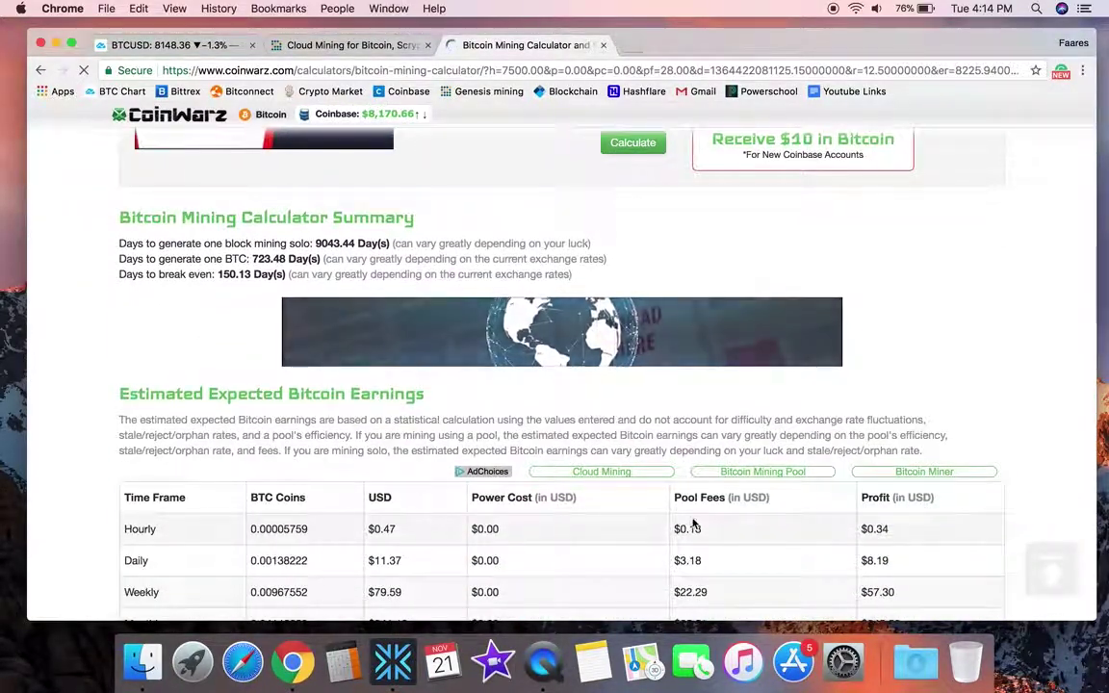
scroll(904, 546, "down", 1)
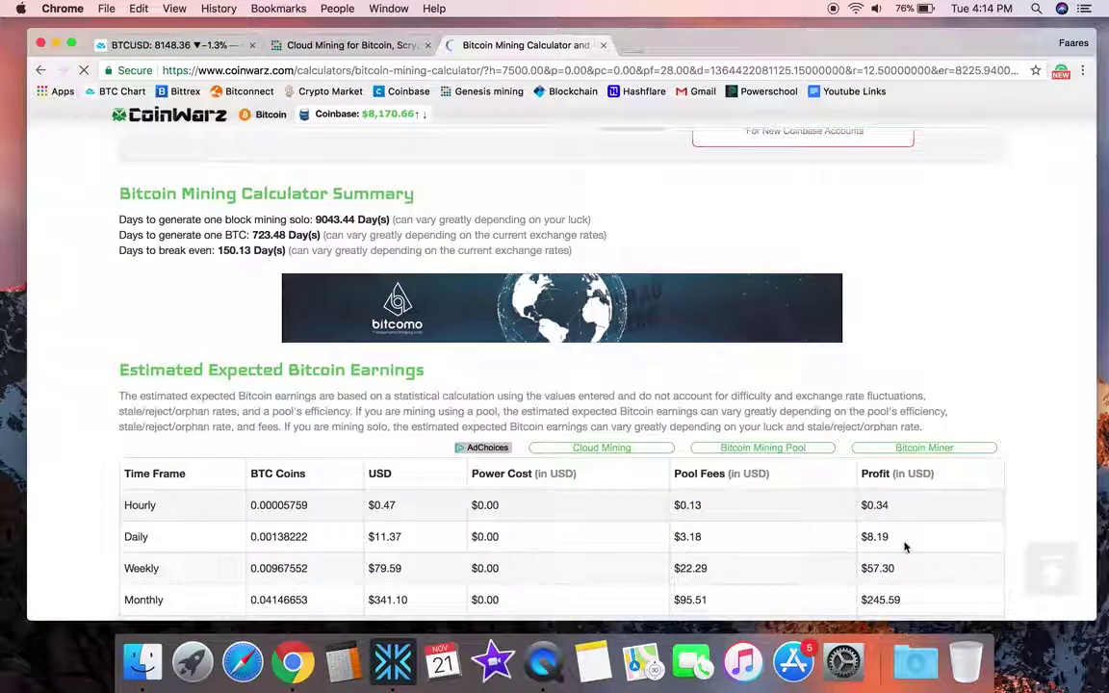
scroll(881, 542, "down", 1)
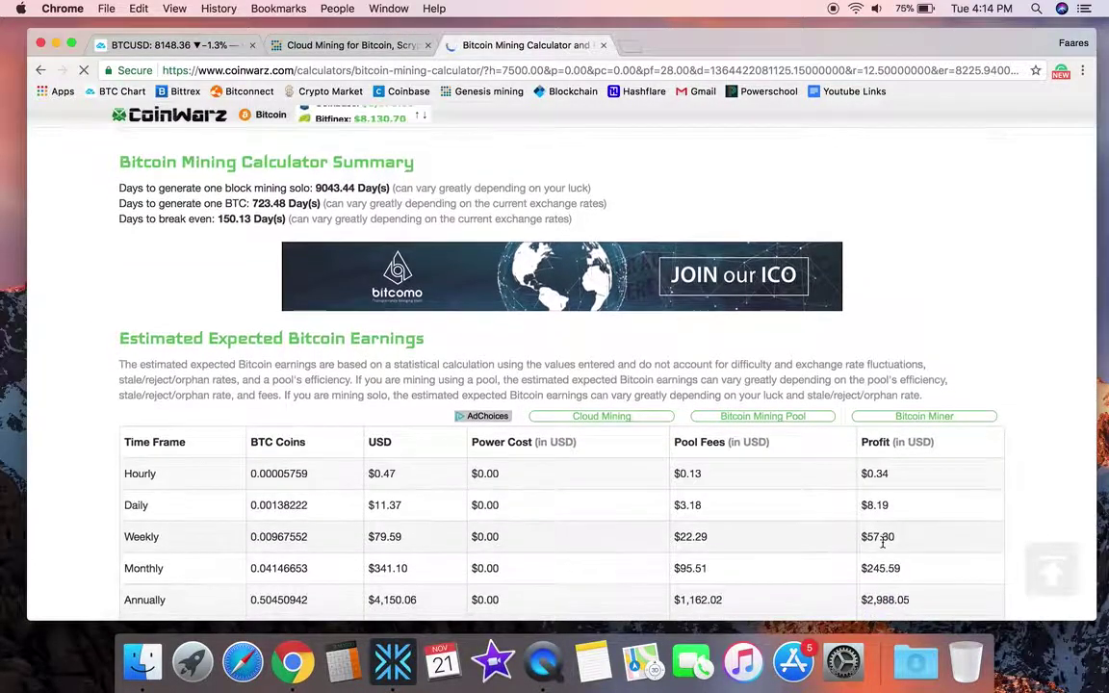
scroll(892, 549, "down", 1)
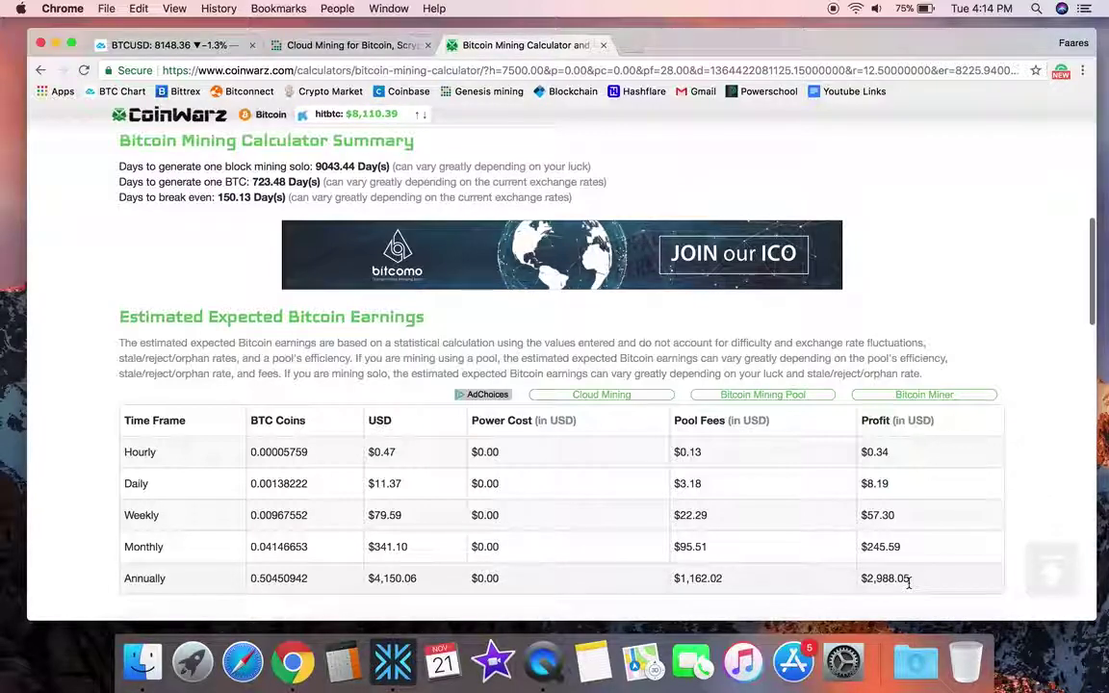
scroll(908, 581, "down", 2)
scroll(909, 585, "down", 2)
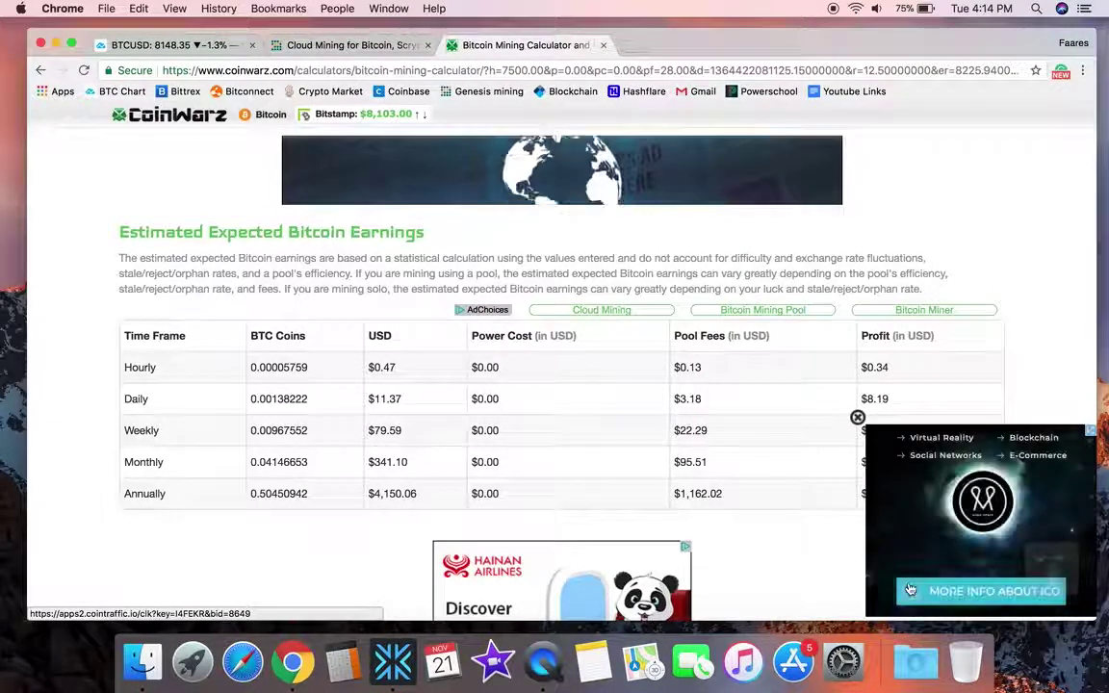
left_click(857, 418)
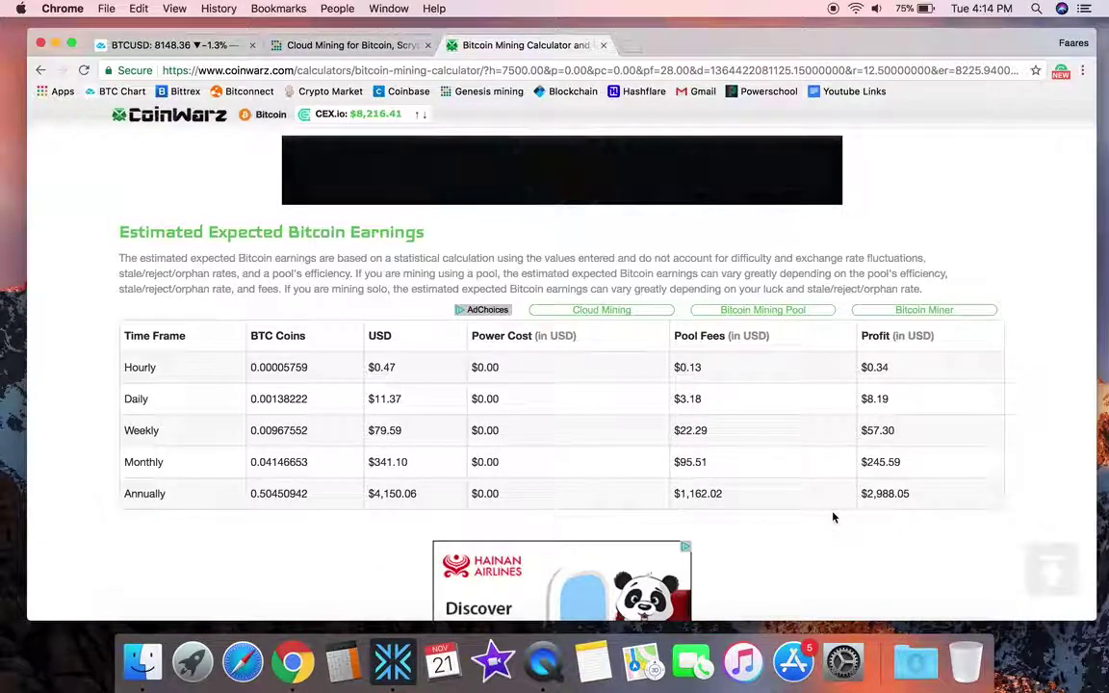
scroll(834, 517, "up", 5)
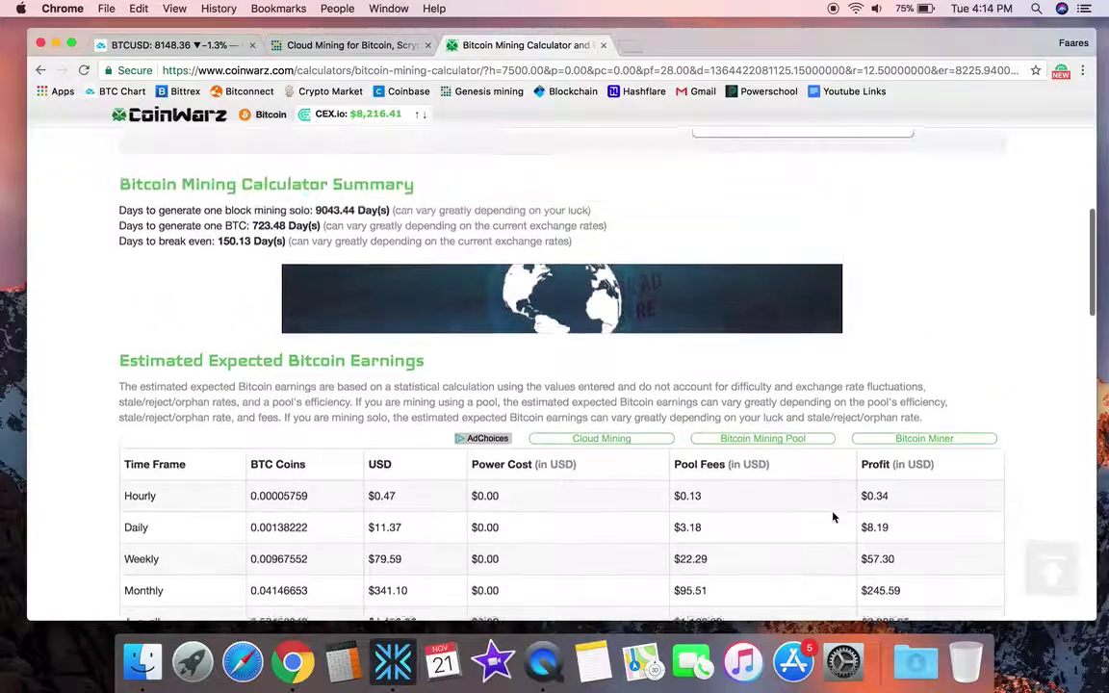
scroll(833, 518, "up", 2)
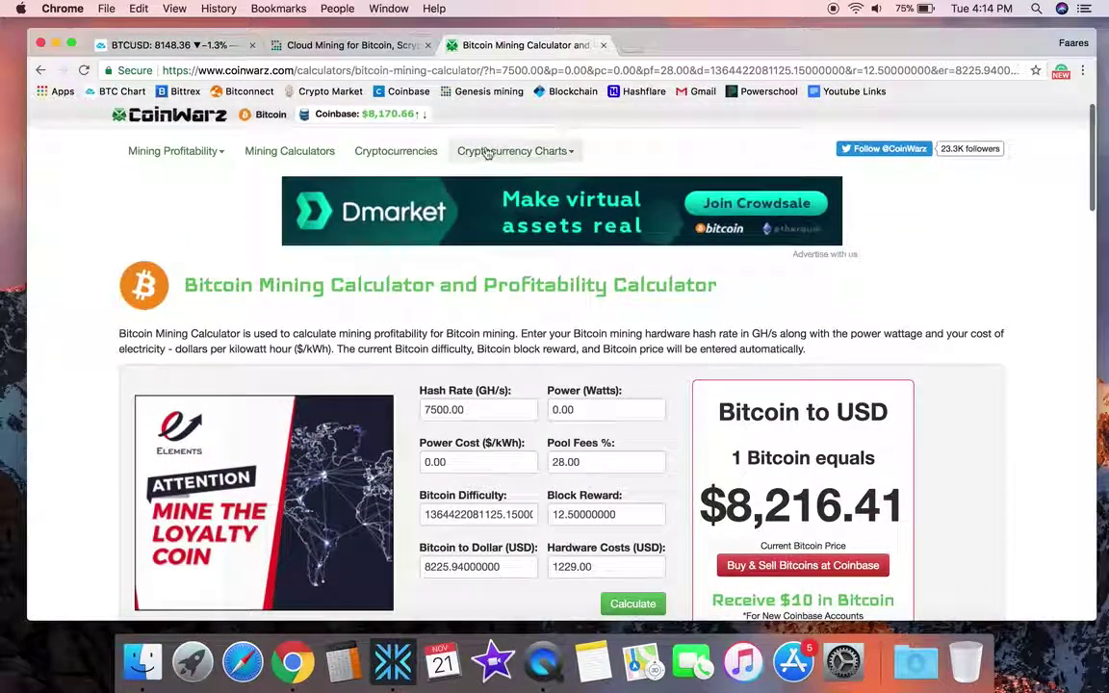
- Switch back to the Genesis Mining My Orders page and scroll to its top
left_click(390, 48)
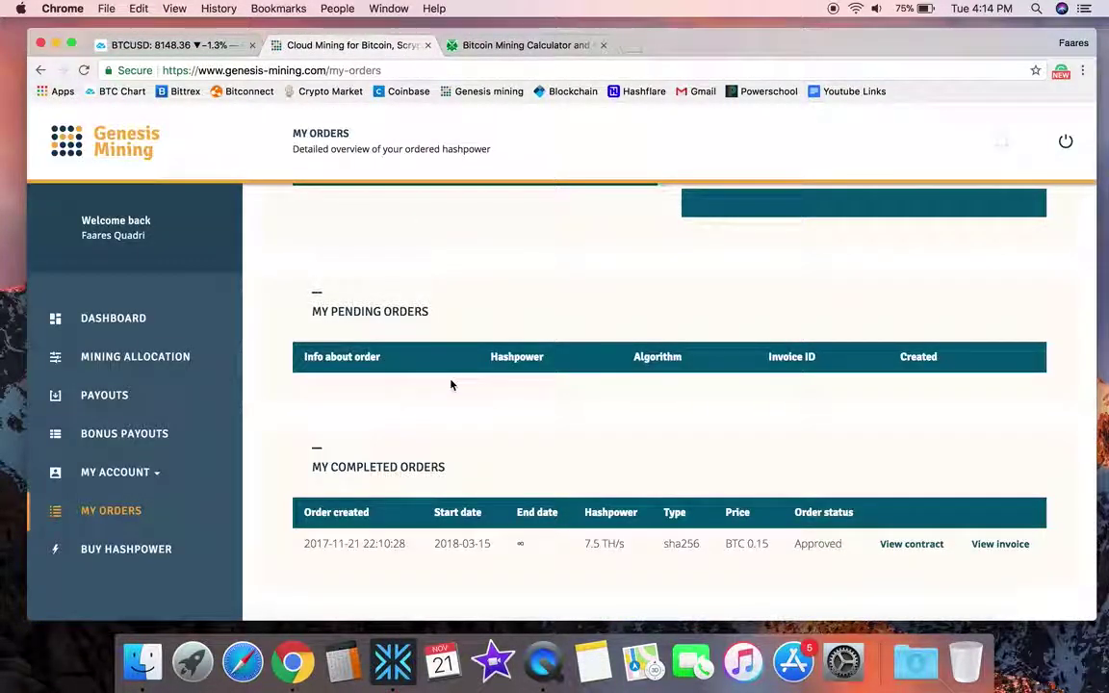
scroll(451, 383, "down", 1)
scroll(451, 383, "up", 2)
scroll(450, 385, "up", 2)
scroll(423, 357, "up", 3)
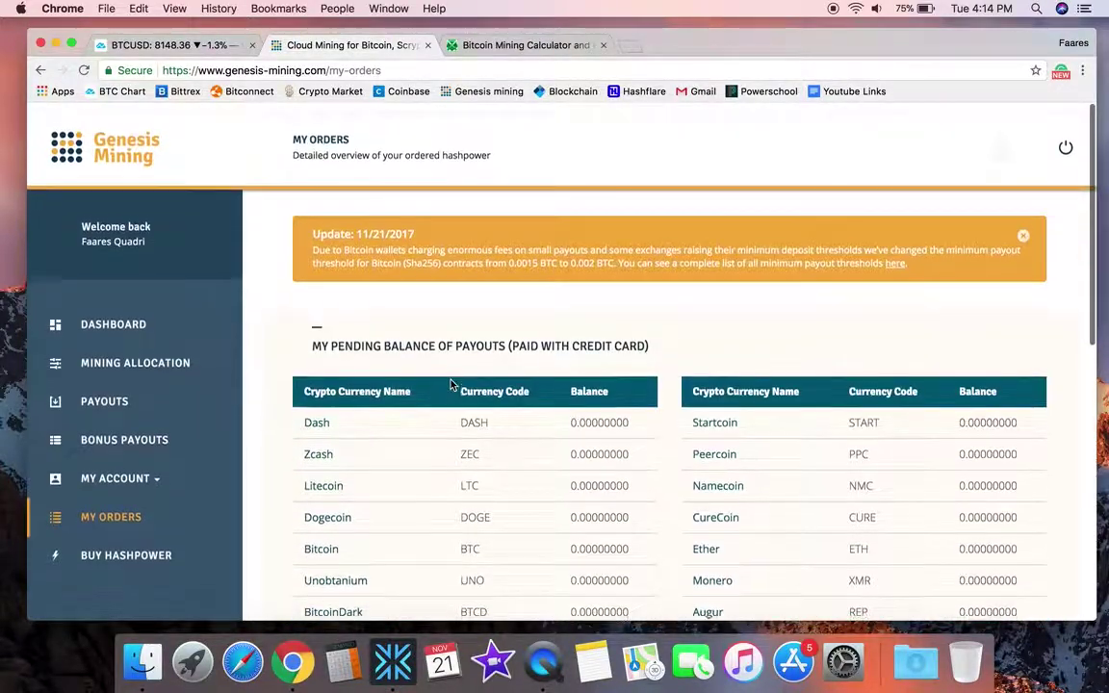